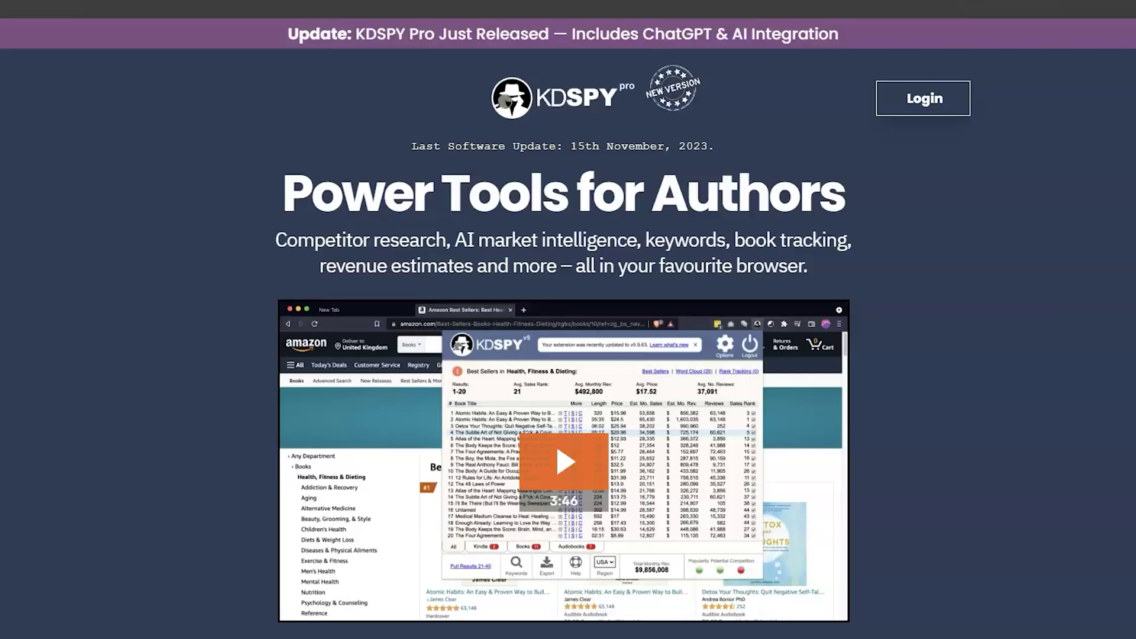
Scroll down through the KDSPY sales page to review the product.
scroll(568, 328, down, 12)
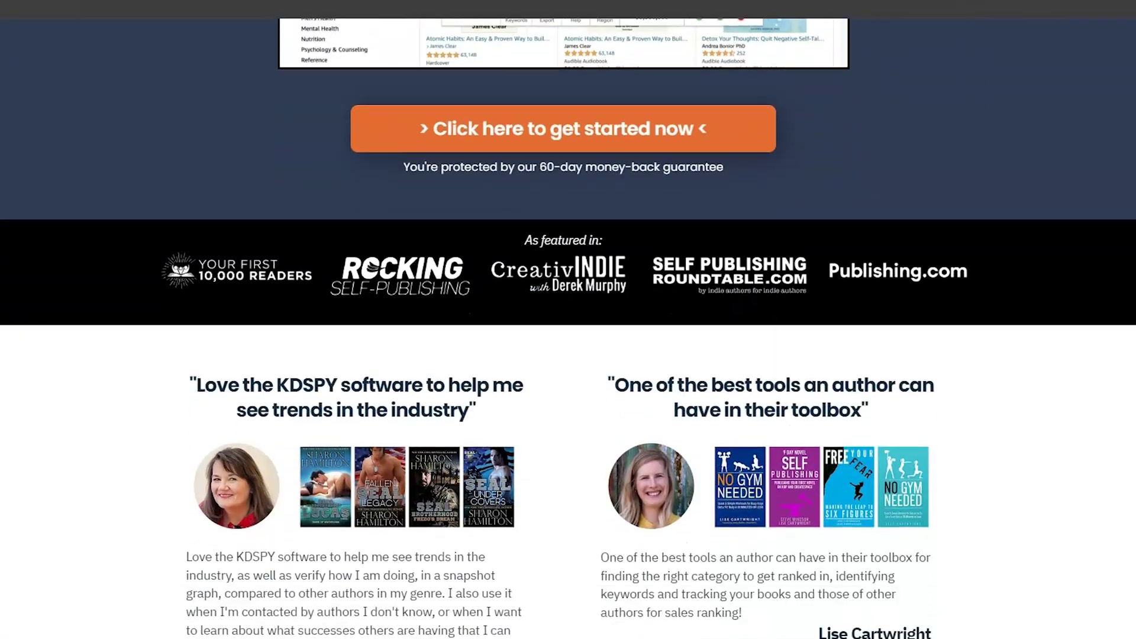
scroll(568, 328, down, 12)
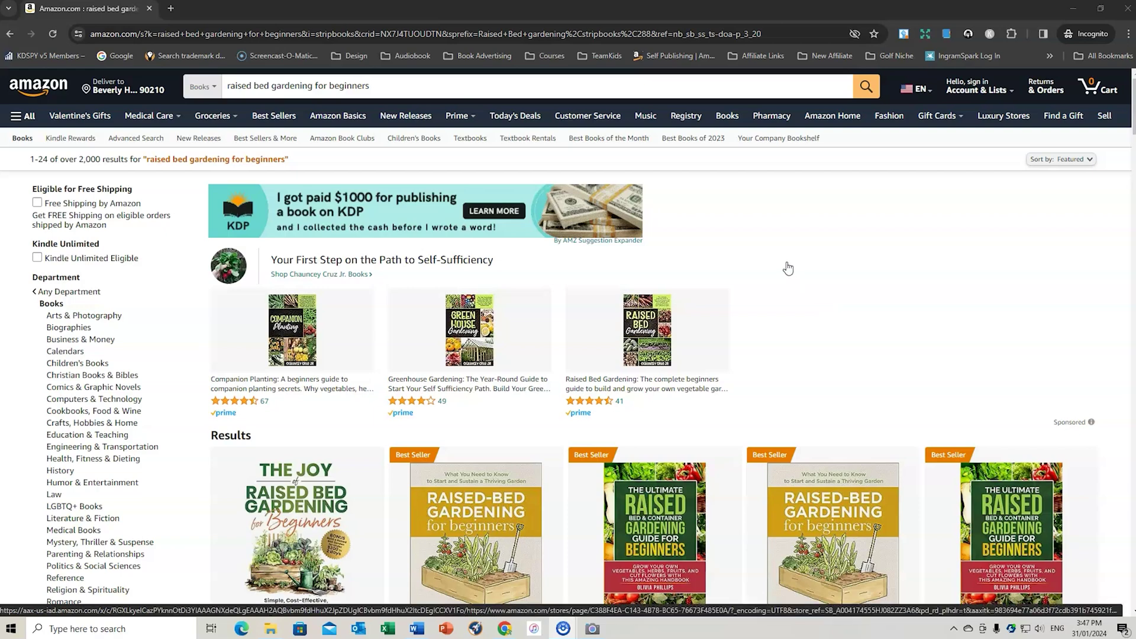
Launch KDSPY on the Amazon results and glance at the AI Insights before returning to Results.
click(968, 34)
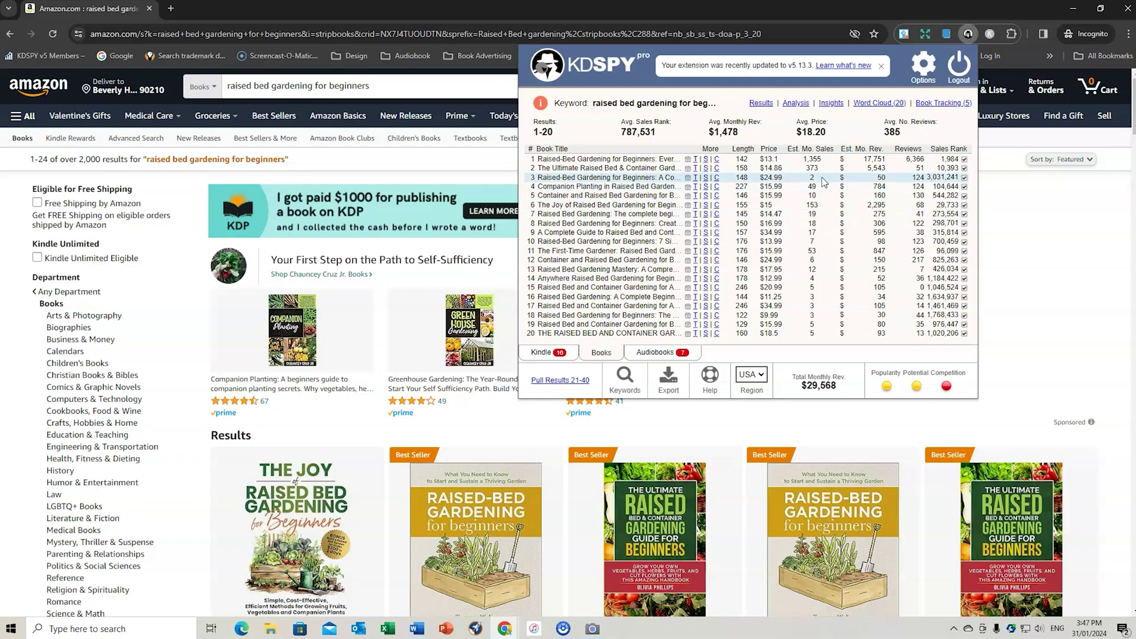
click(832, 104)
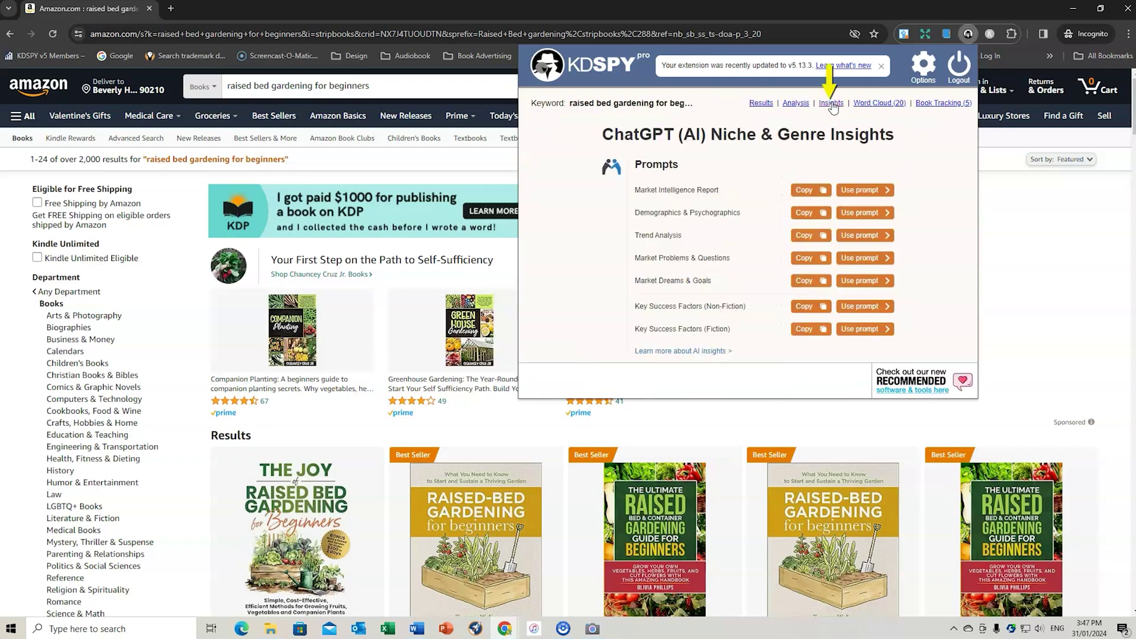
click(761, 105)
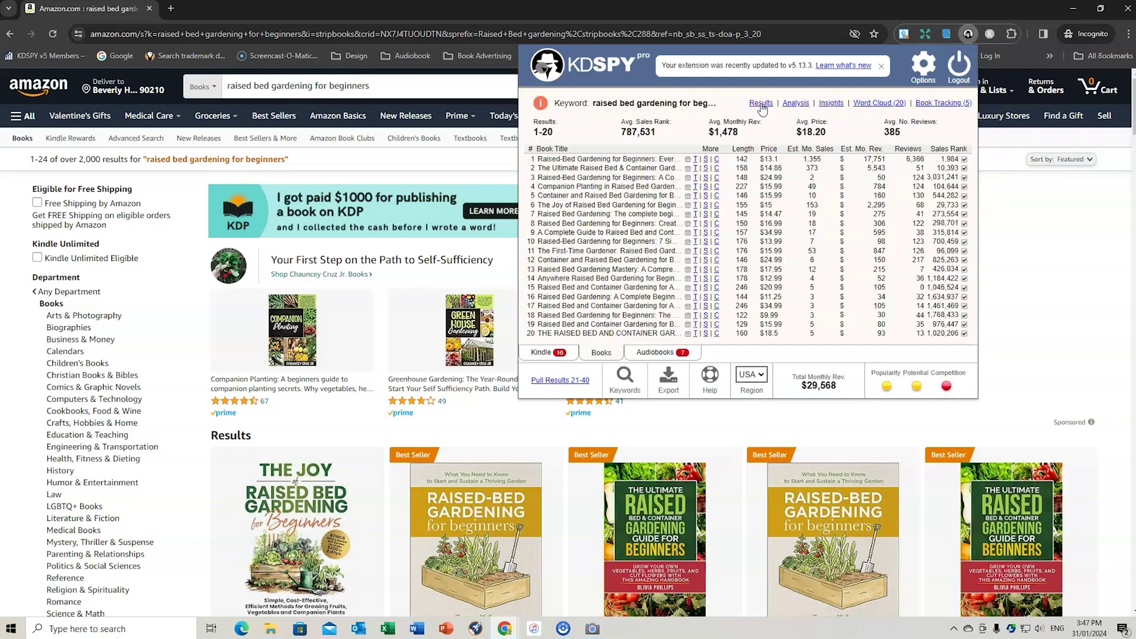
Sort by sales rank, exclude row 16's outlier from averages, re-sort by fewest reviews, and view tracked books.
click(960, 149)
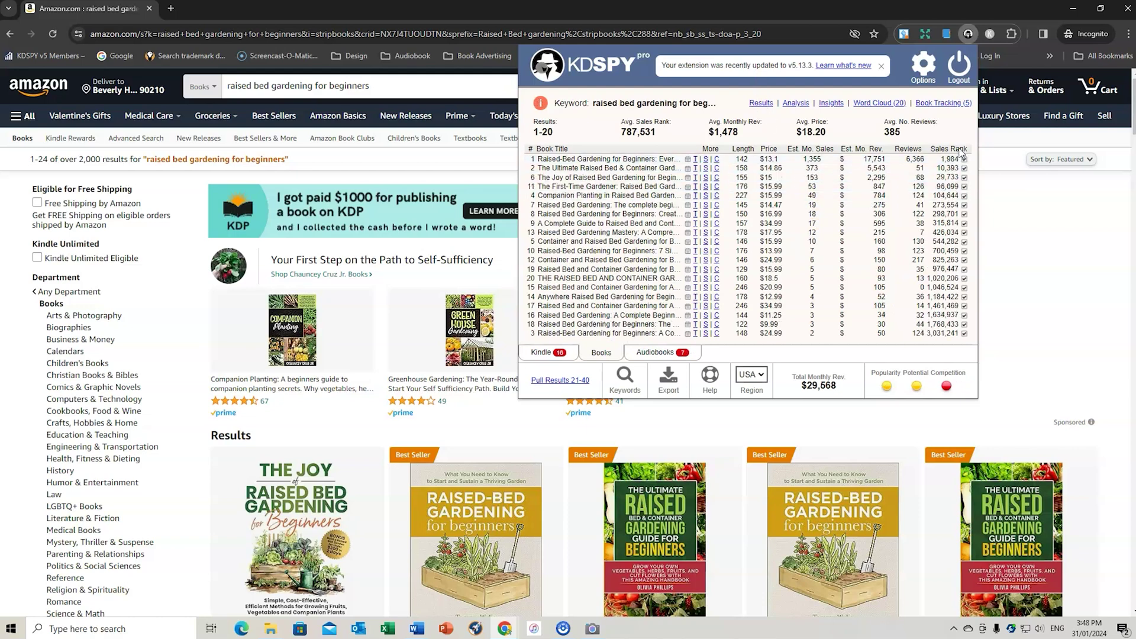
click(965, 315)
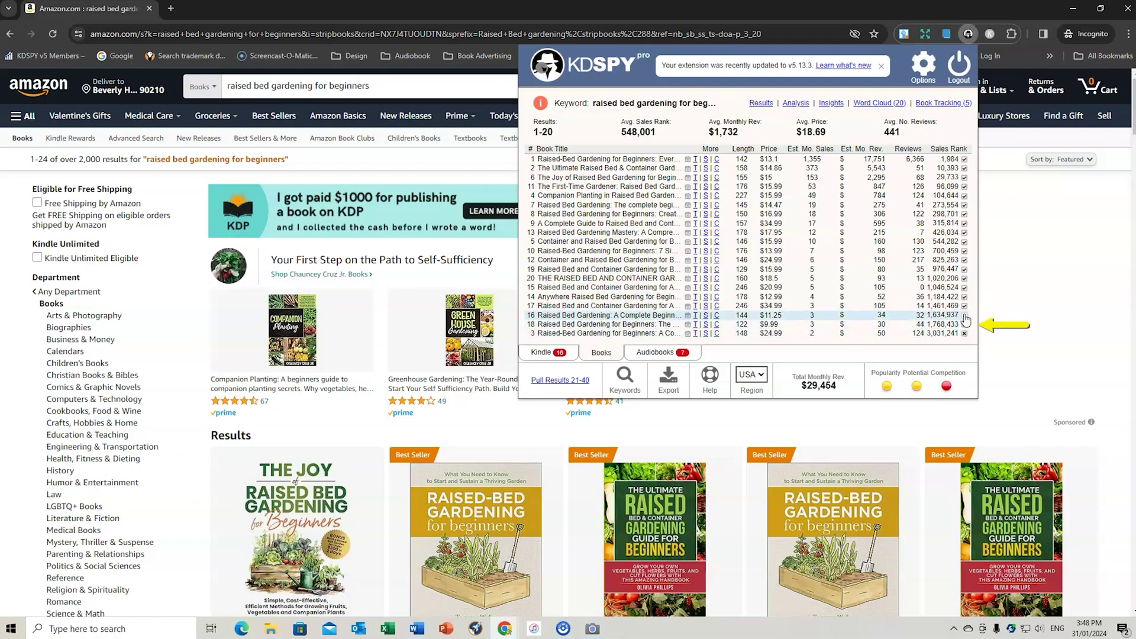
click(917, 149)
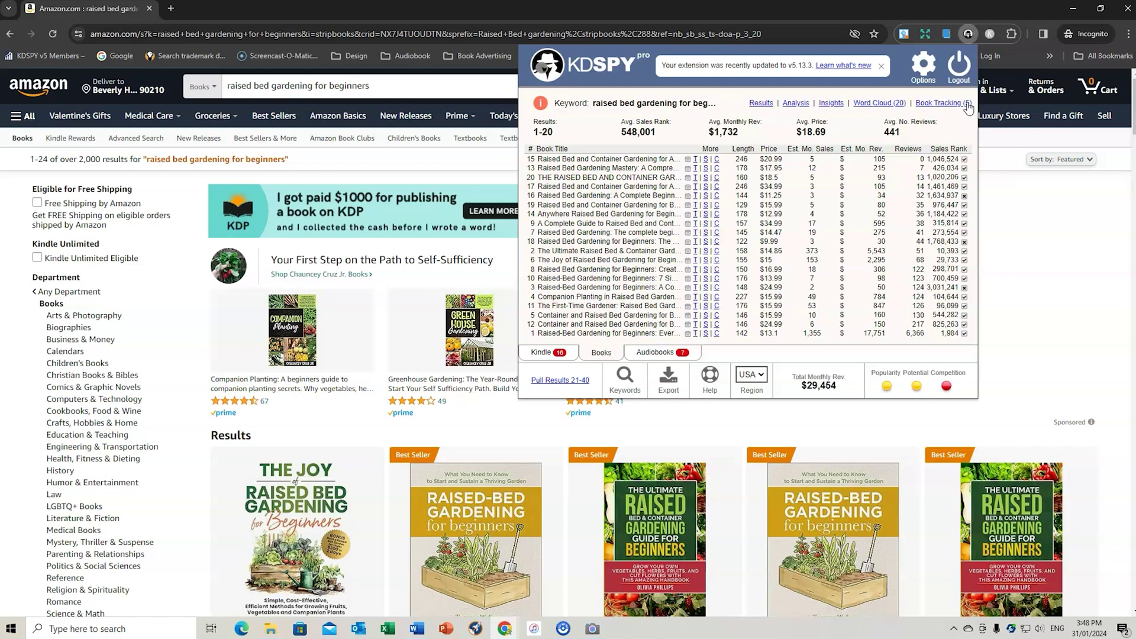
click(938, 103)
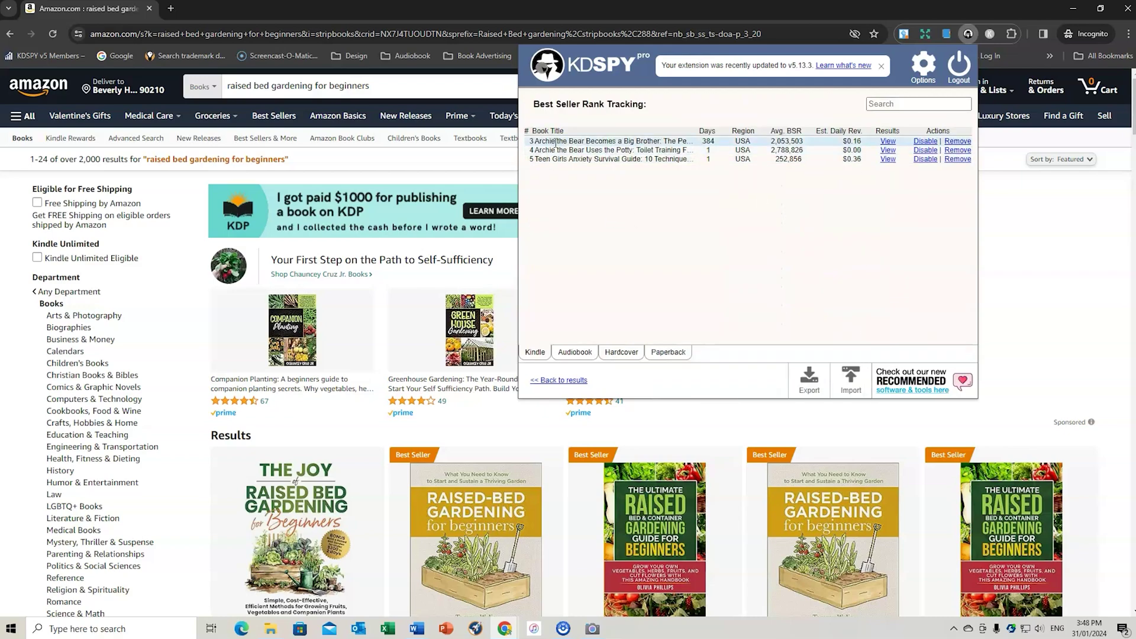
Show the five tracked paperback titles and view Archie the Bear's rank history.
drag(584, 143, 591, 142)
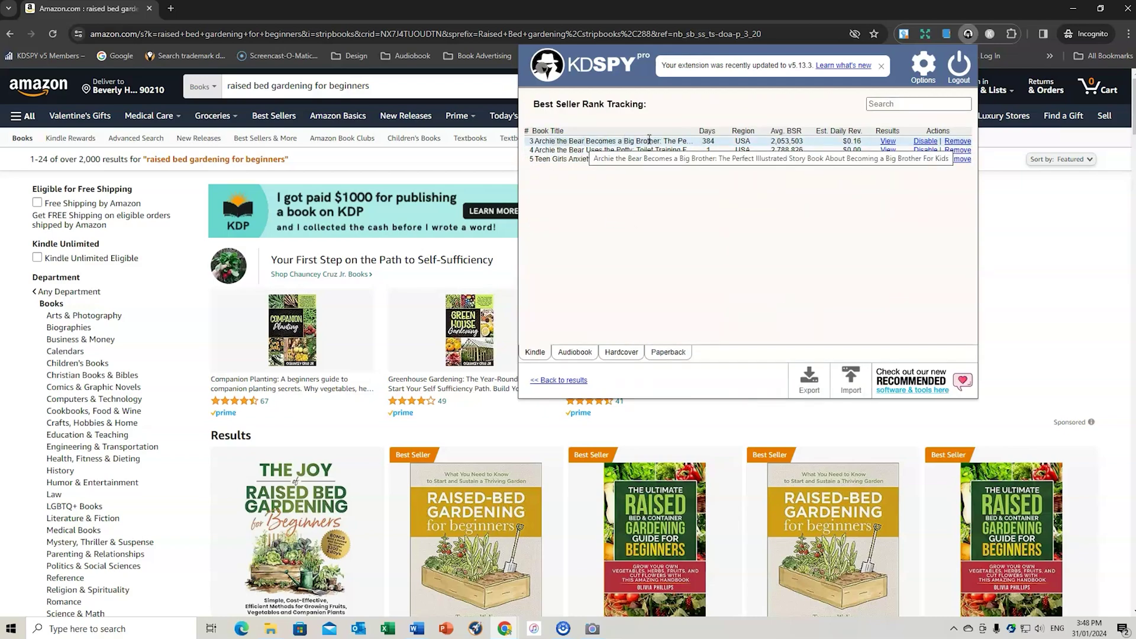
click(580, 219)
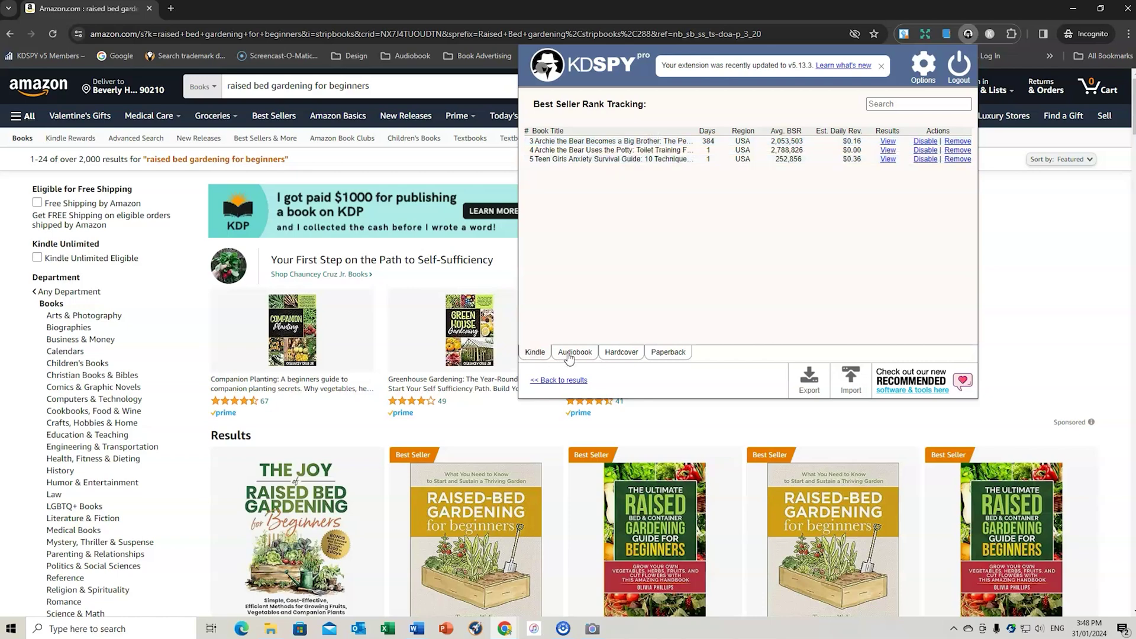
click(670, 353)
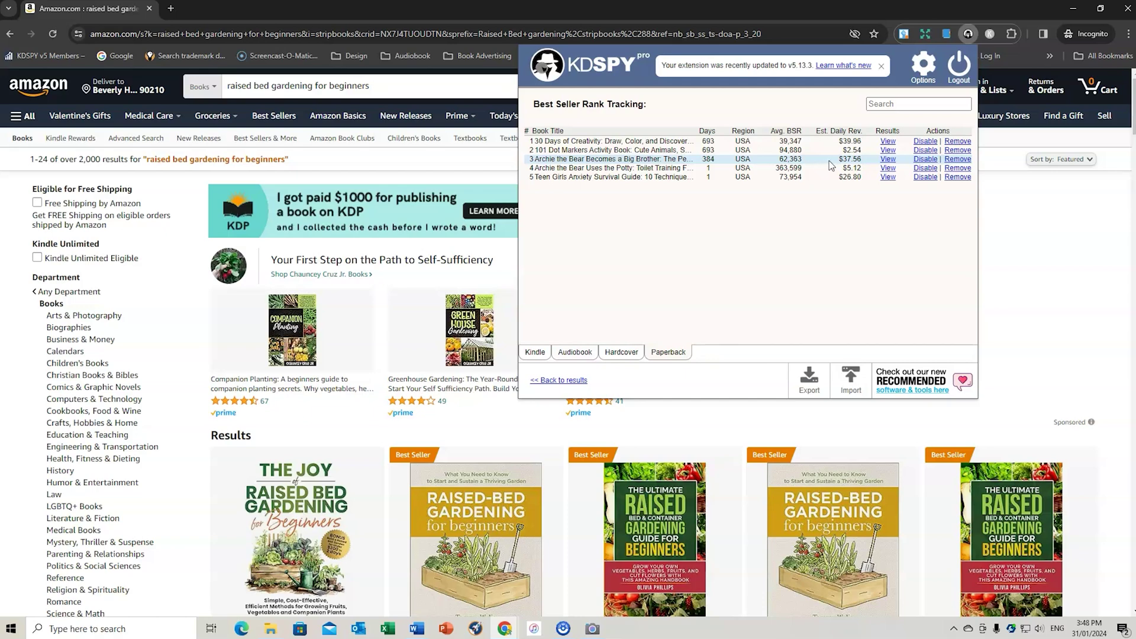
click(887, 160)
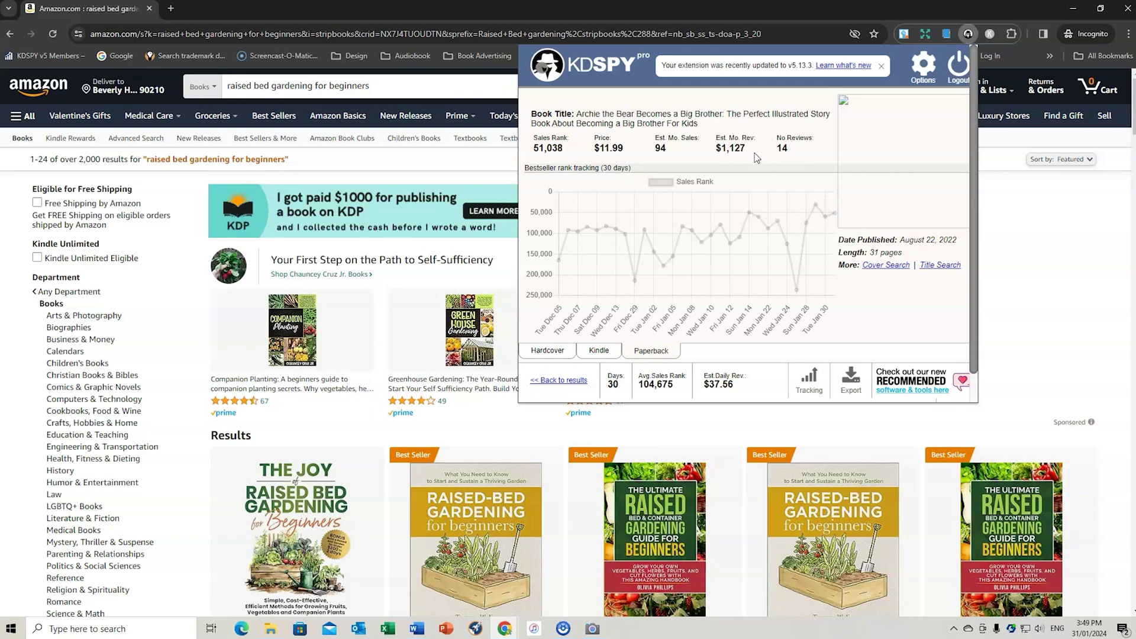
Compare Archie the Bear's Kindle rank chart with its paperback chart at 51,038 sales rank.
mouse_move(837, 219)
click(599, 351)
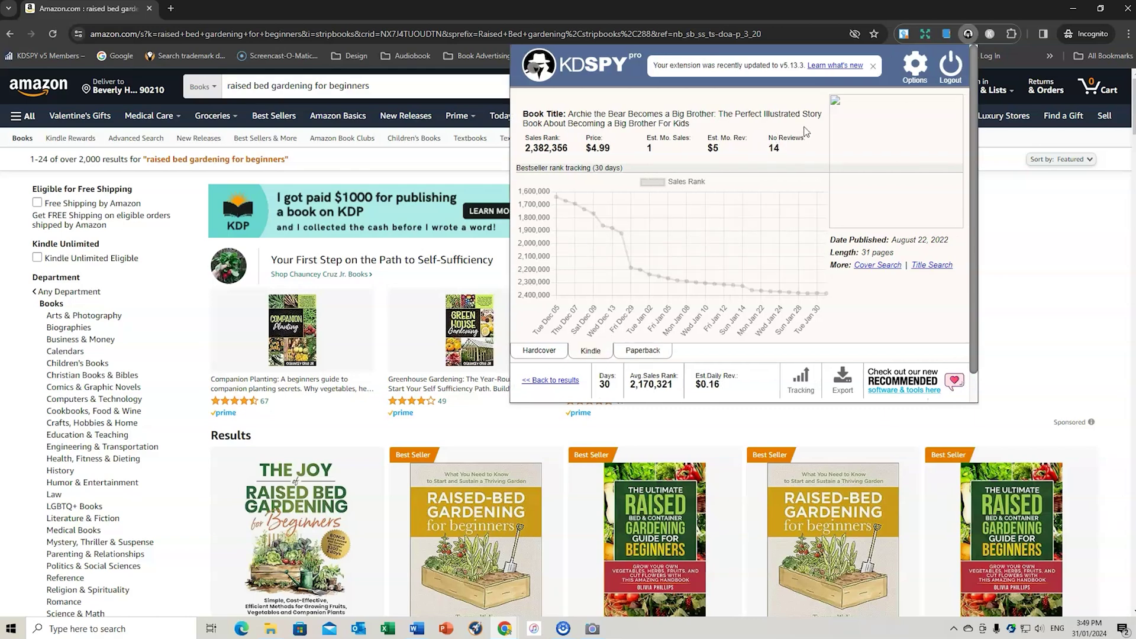
click(661, 352)
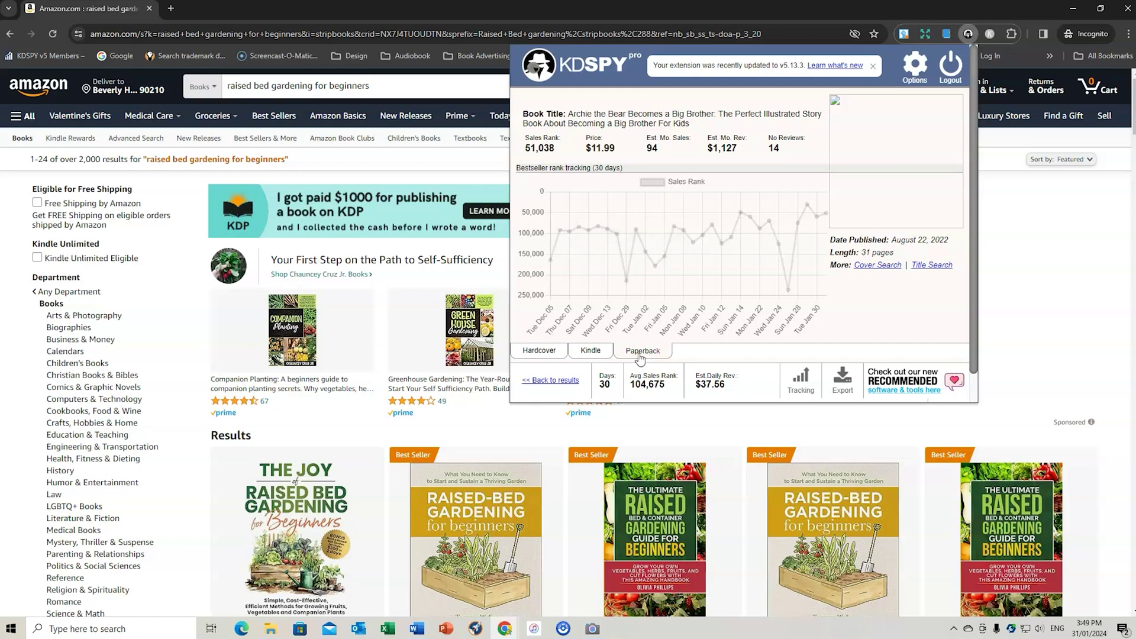
Reopen the tracked books list and view the 30 Days of Creativity rank chart.
click(555, 380)
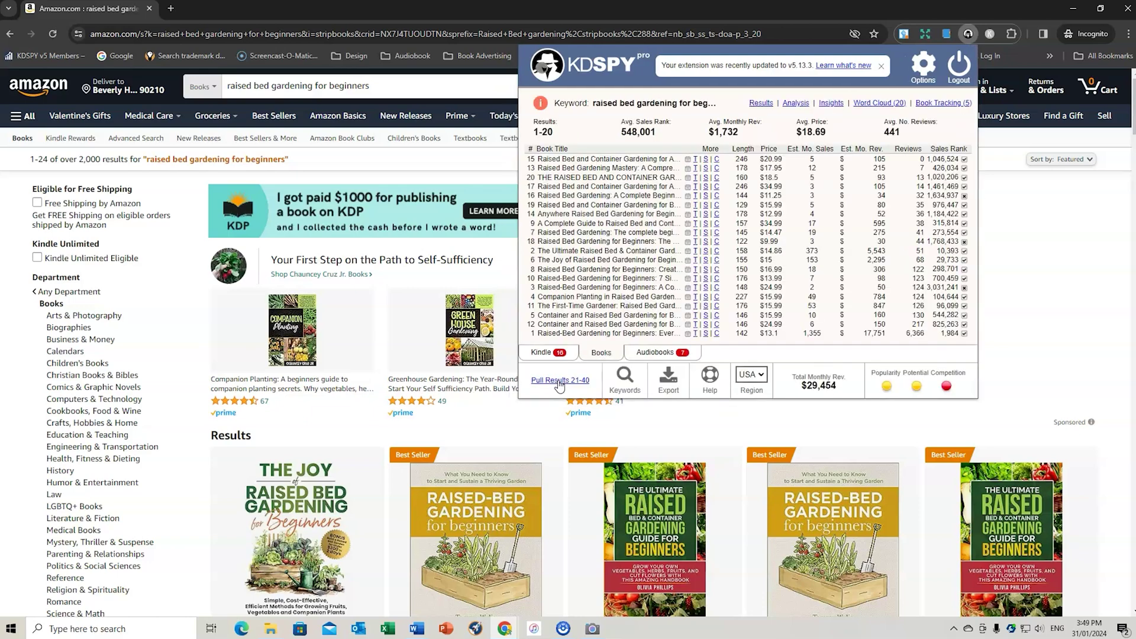
click(943, 102)
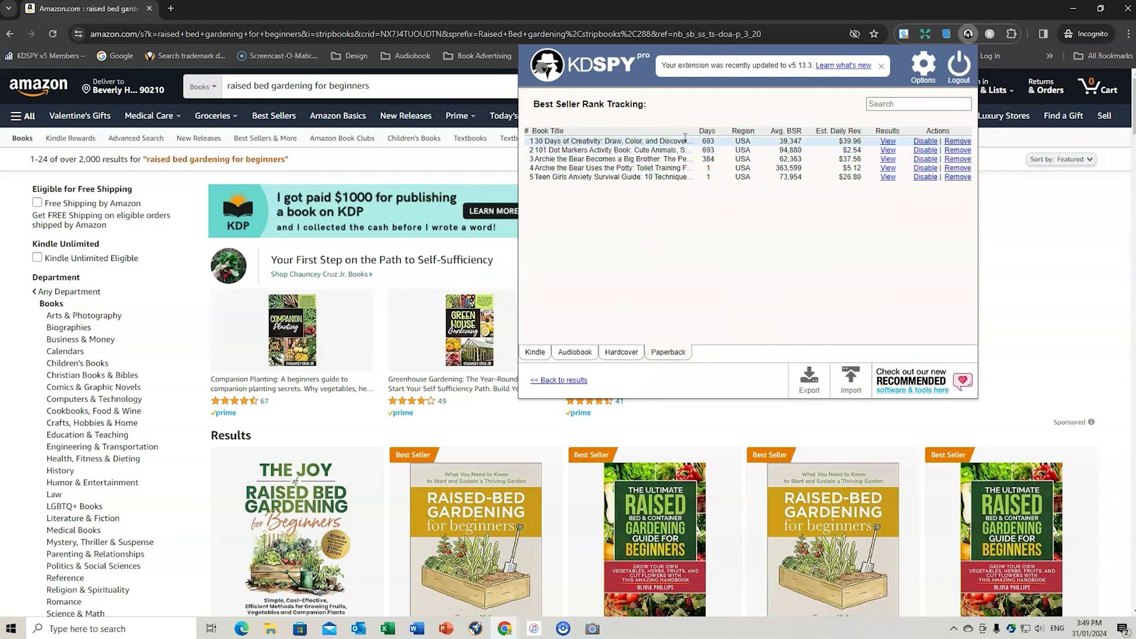
click(888, 141)
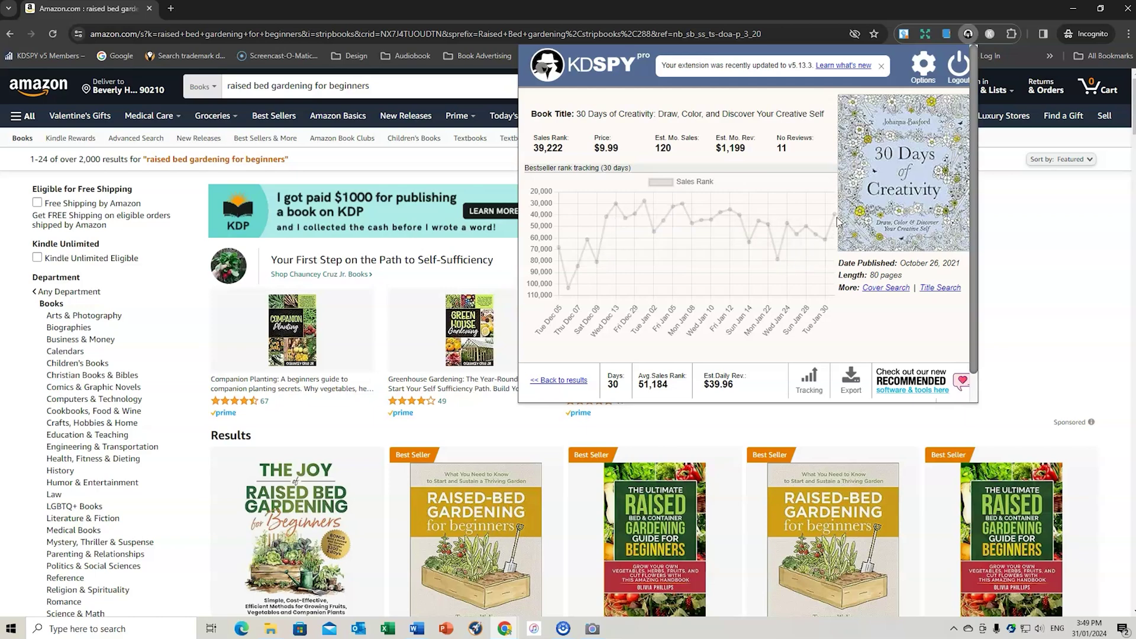
Return to the results table and open The Ultimate Raised Bed & Container Gardening Guide's details.
mouse_move(836, 218)
click(551, 381)
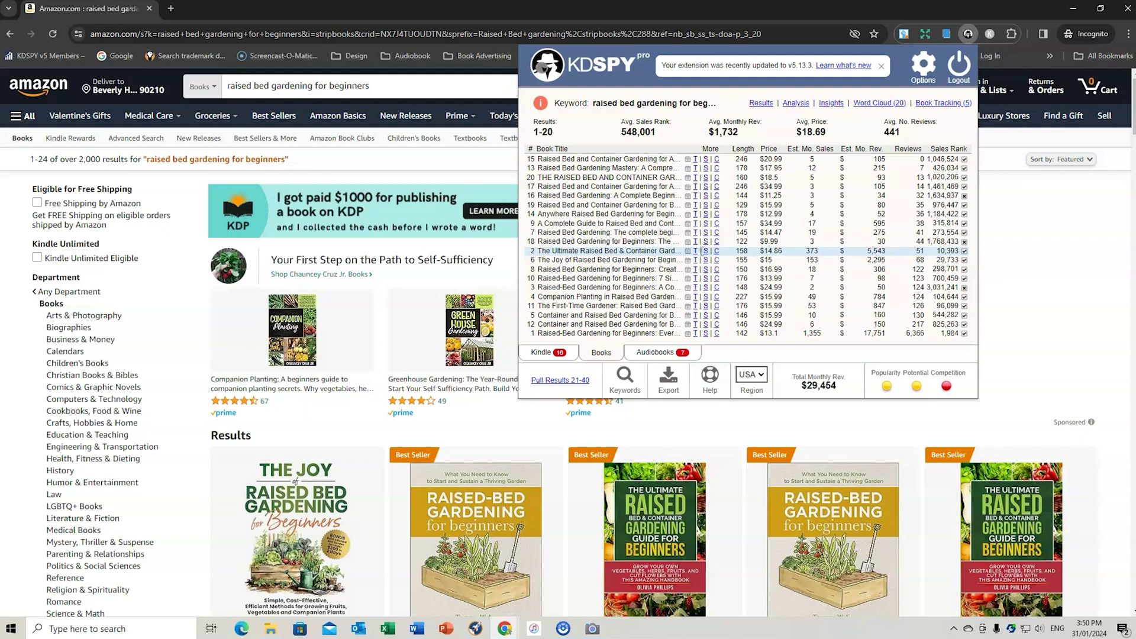
click(696, 251)
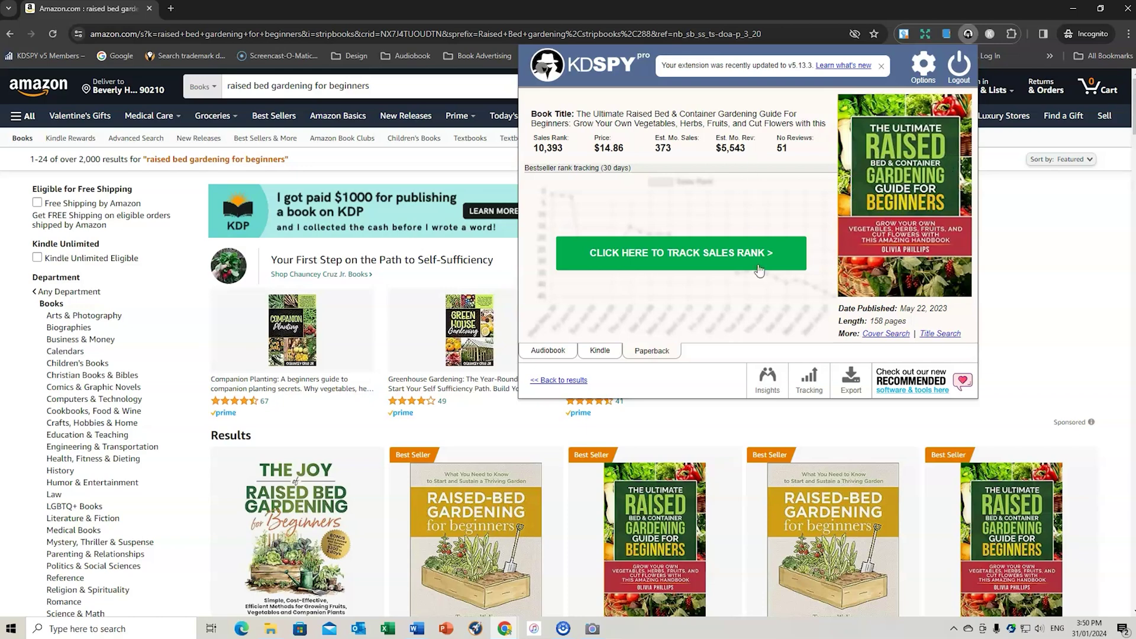
Track The Ultimate Raised Bed guide's sales rank, then open The Joy of Raised Bed Gardening from results.
click(675, 256)
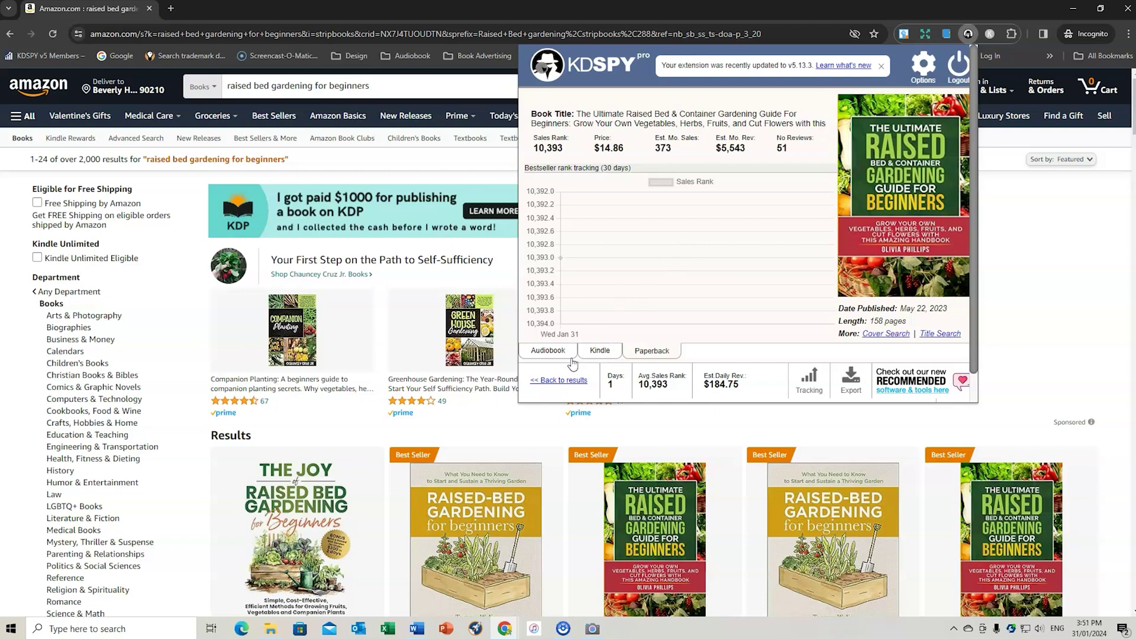
click(571, 381)
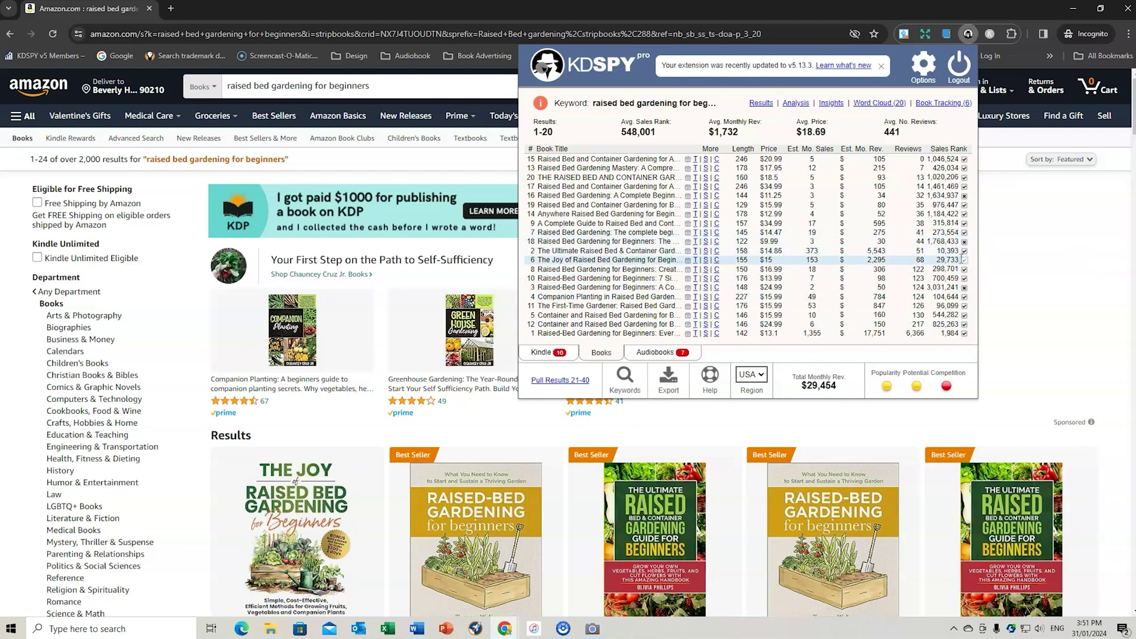
click(963, 260)
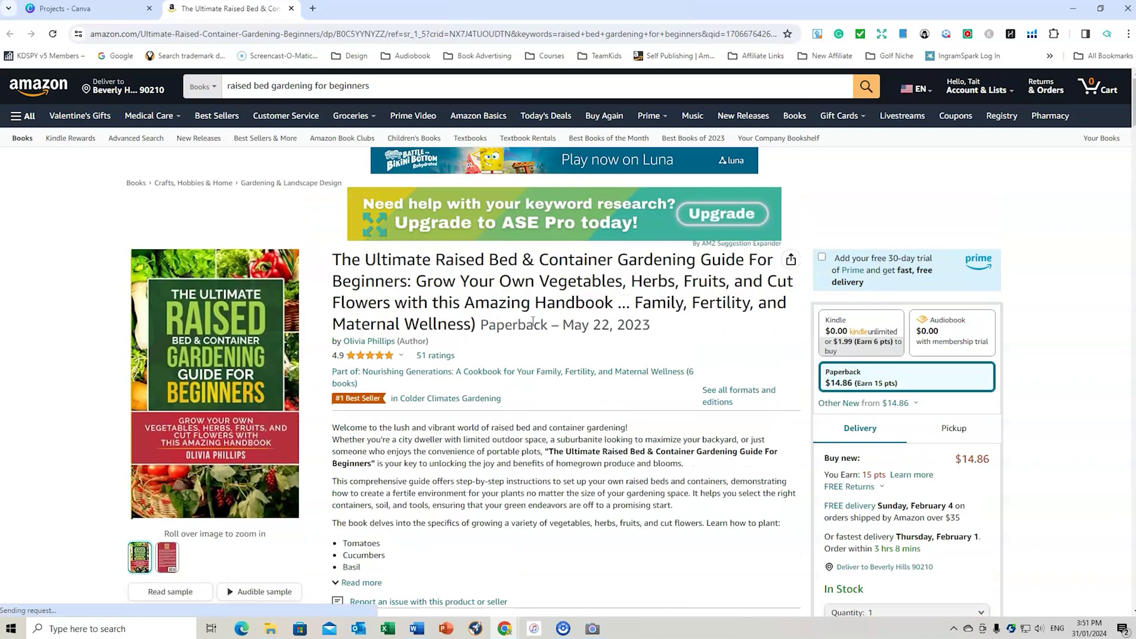
scroll(533, 321, down, 15)
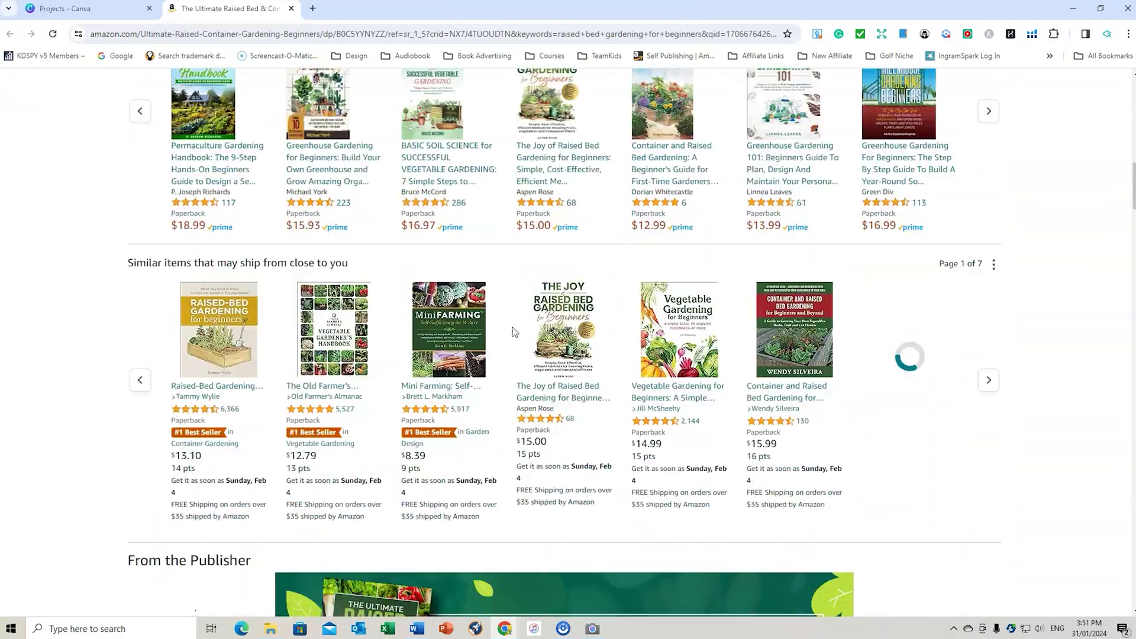
scroll(513, 332, down, 10)
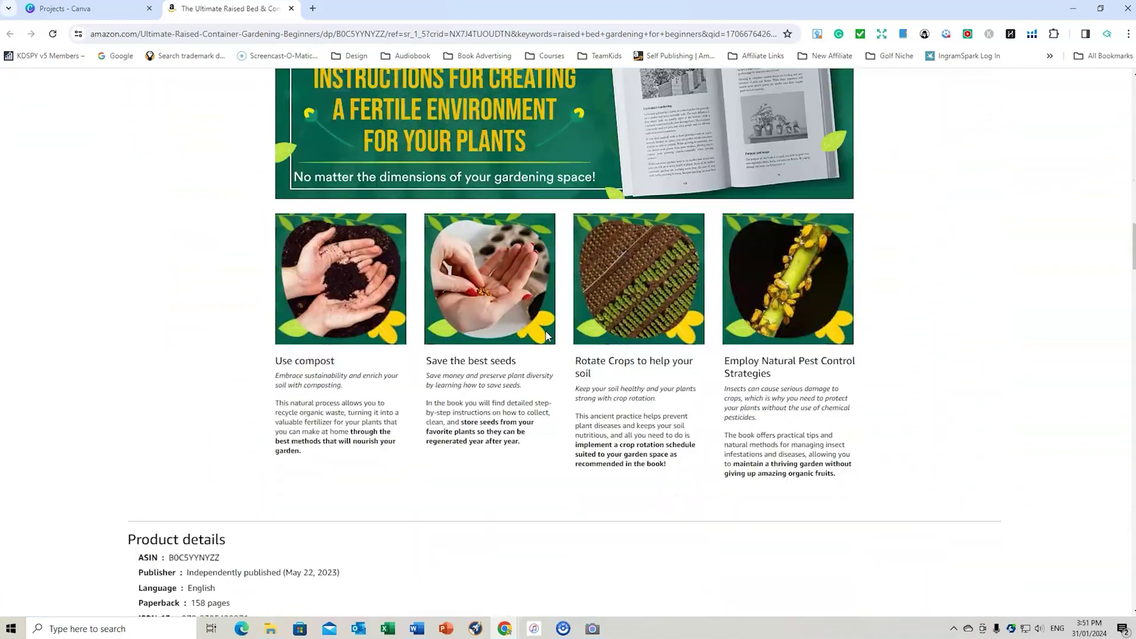
scroll(545, 335, down, 7)
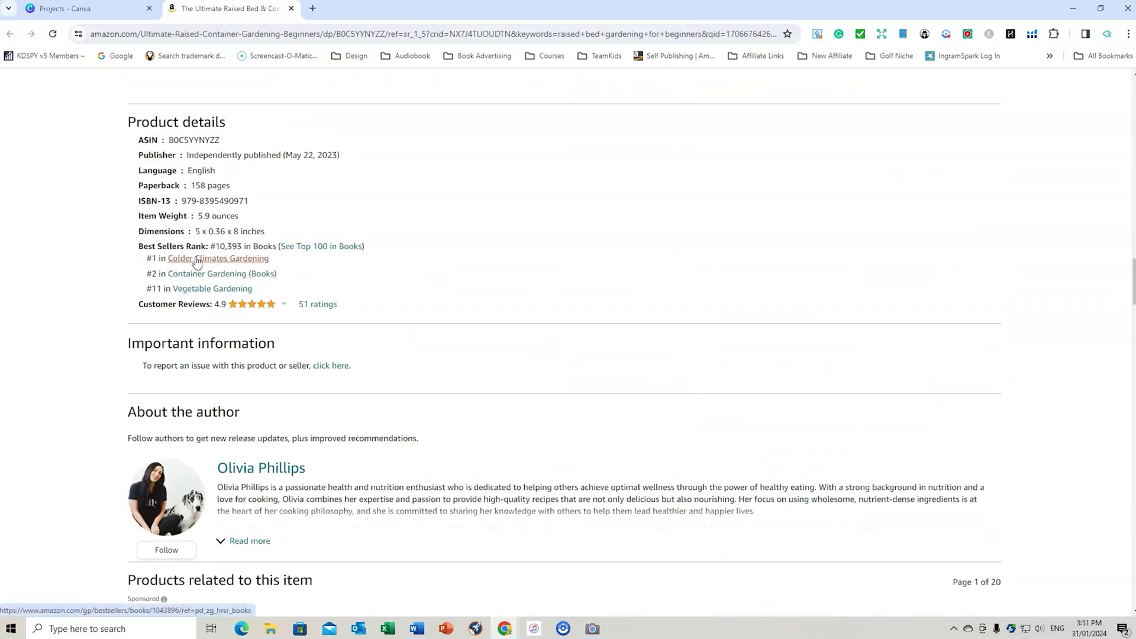
scroll(656, 285, down, 15)
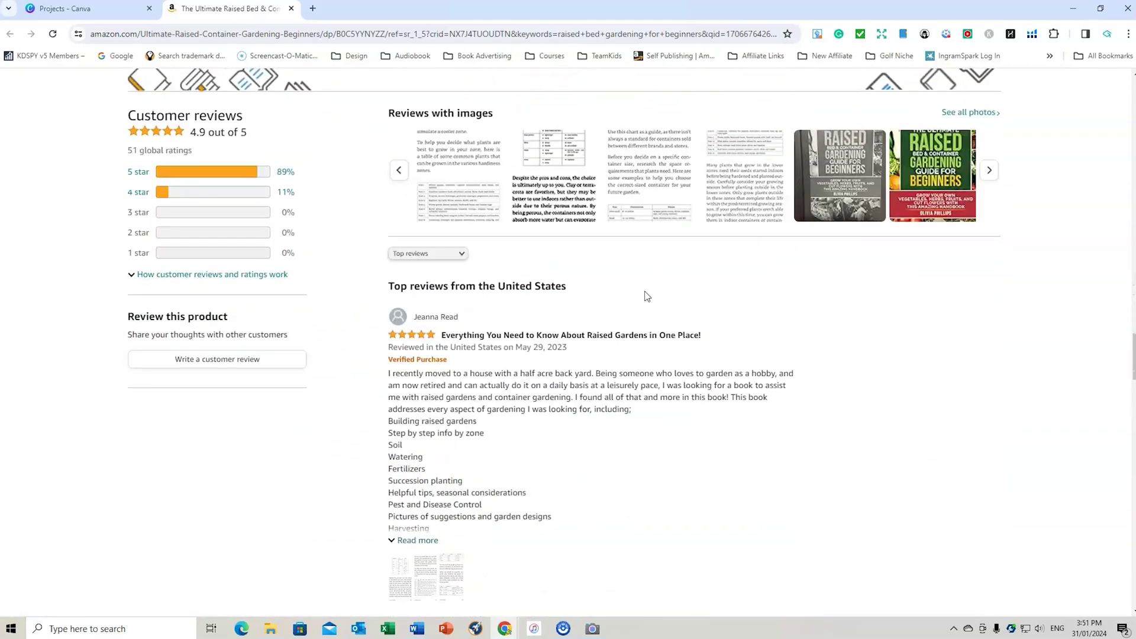
scroll(793, 373, up, 20)
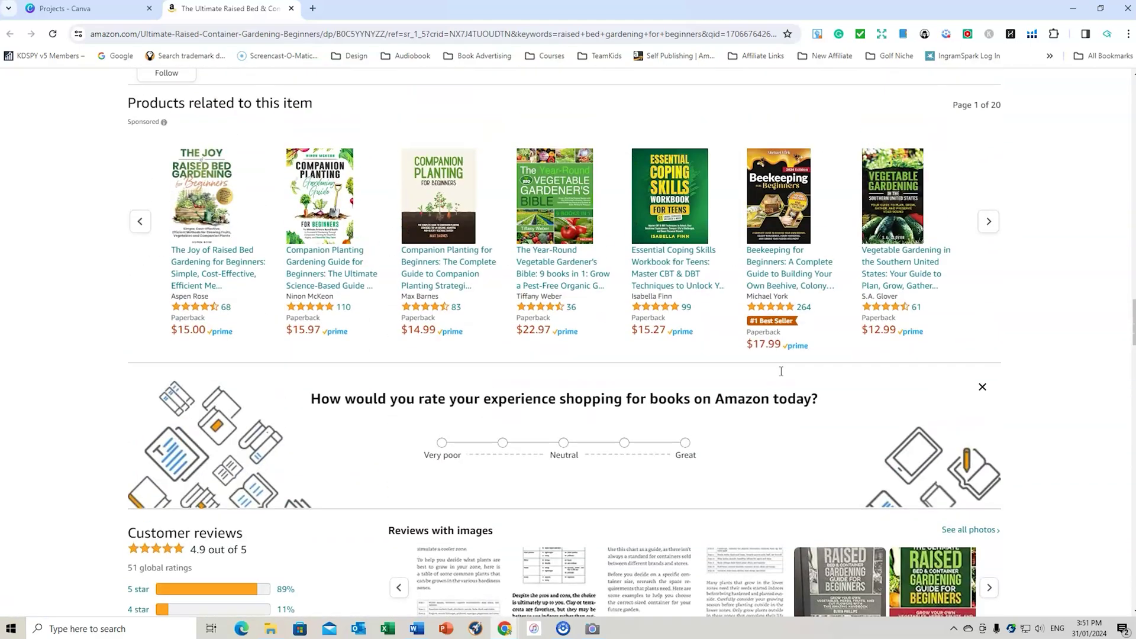
scroll(781, 372, up, 15)
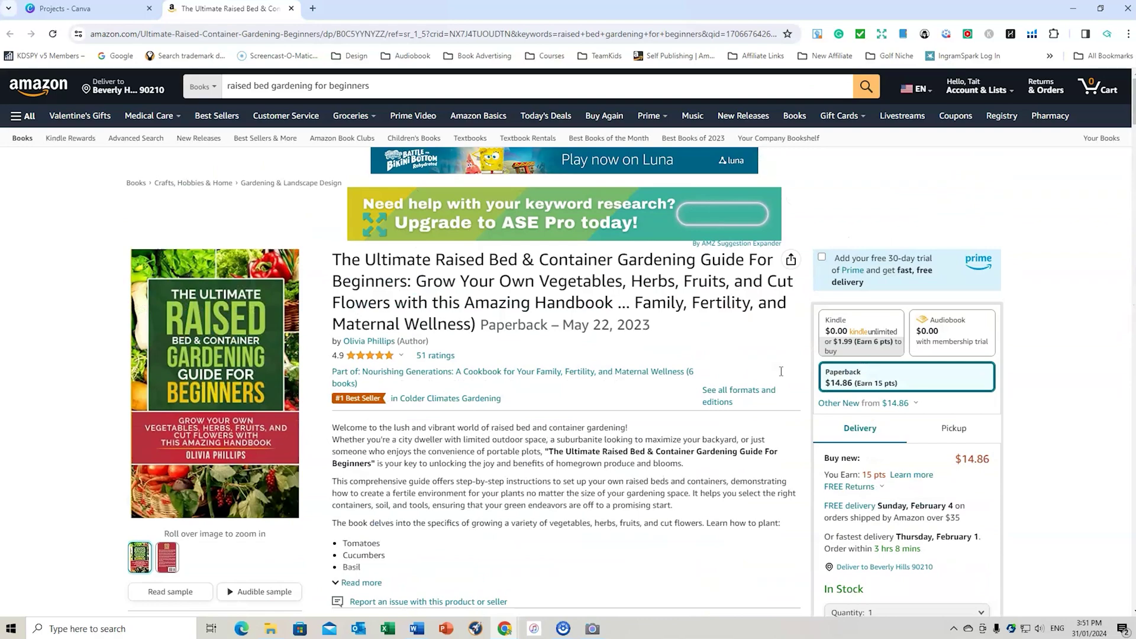
Copy 'raised bed gardening for beginners' from Amazon and search it in KDSPY Keywords in the incognito window.
drag(229, 87, 371, 86)
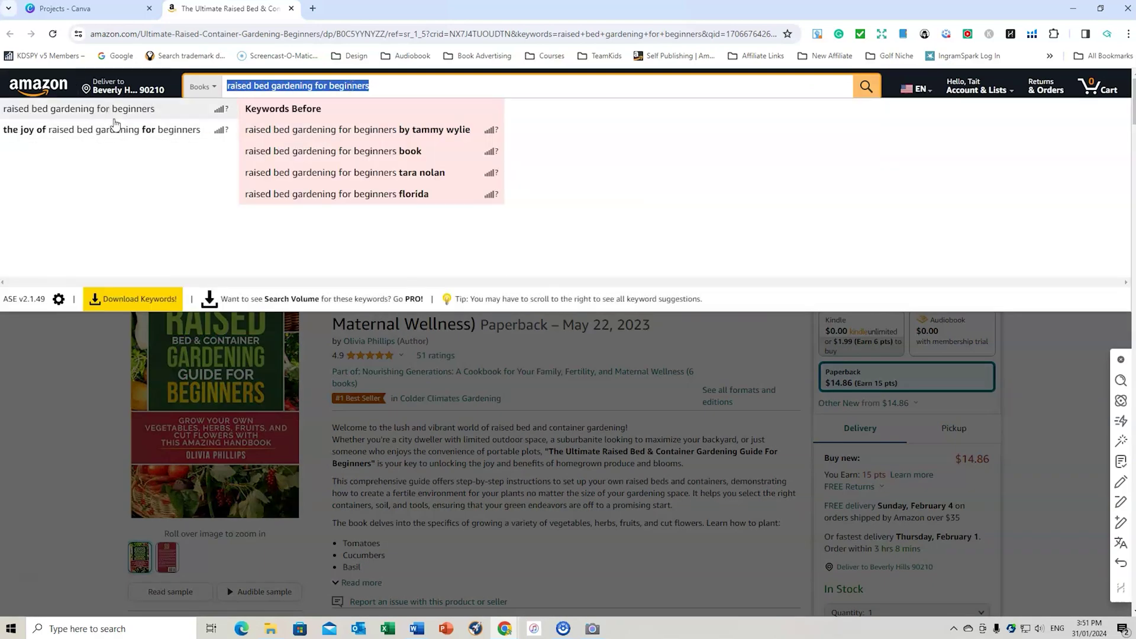
right_click(350, 83)
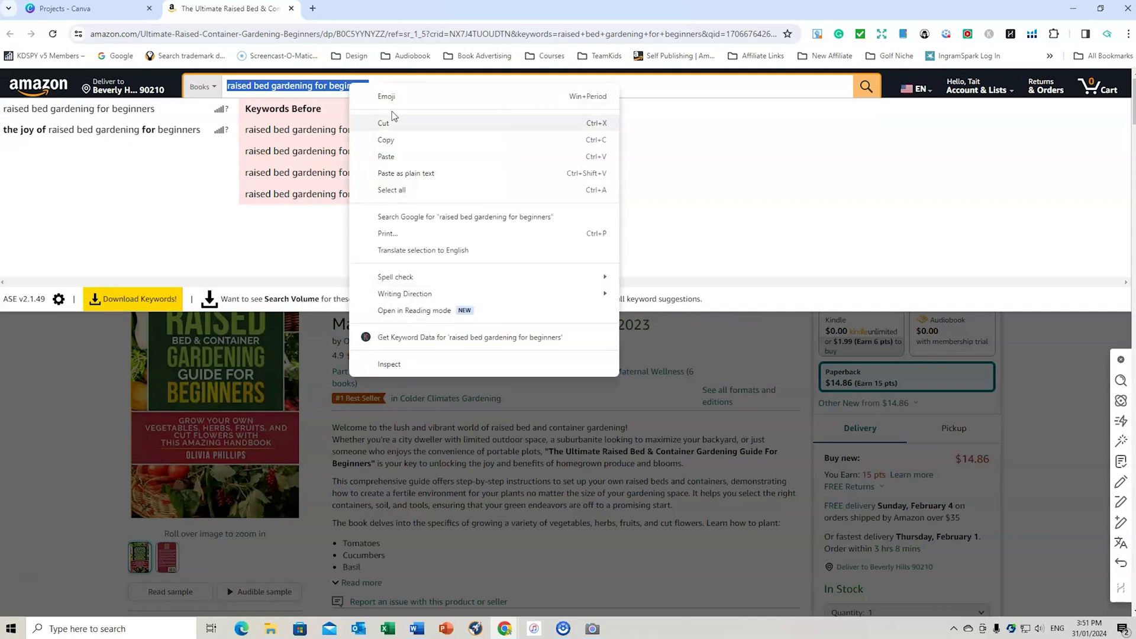
click(391, 144)
mouse_move(516, 632)
click(550, 589)
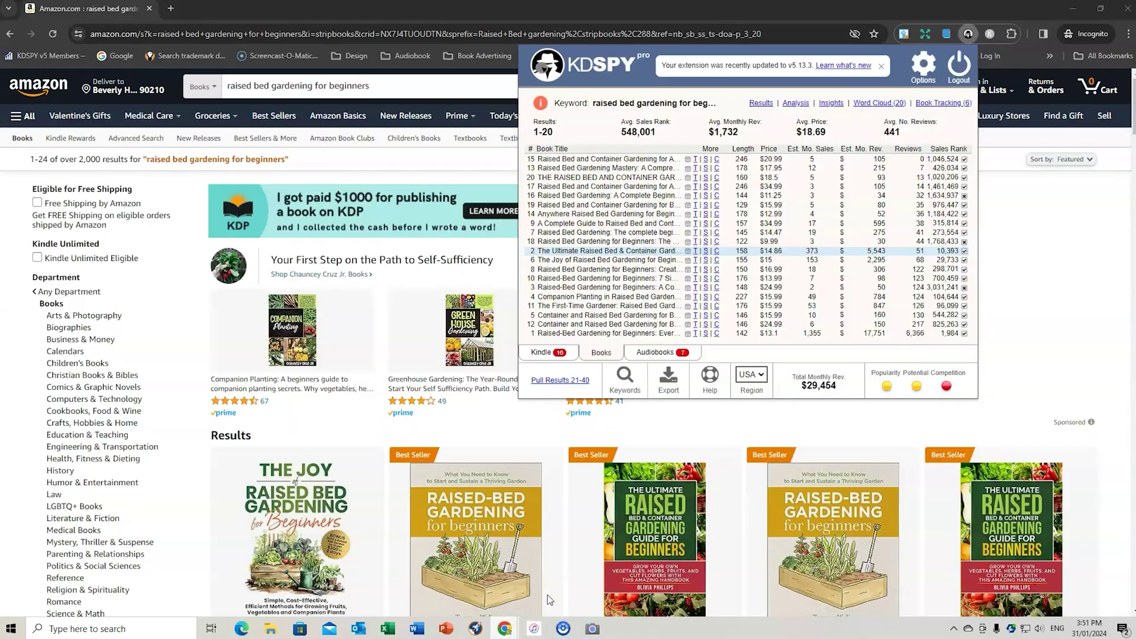
click(626, 378)
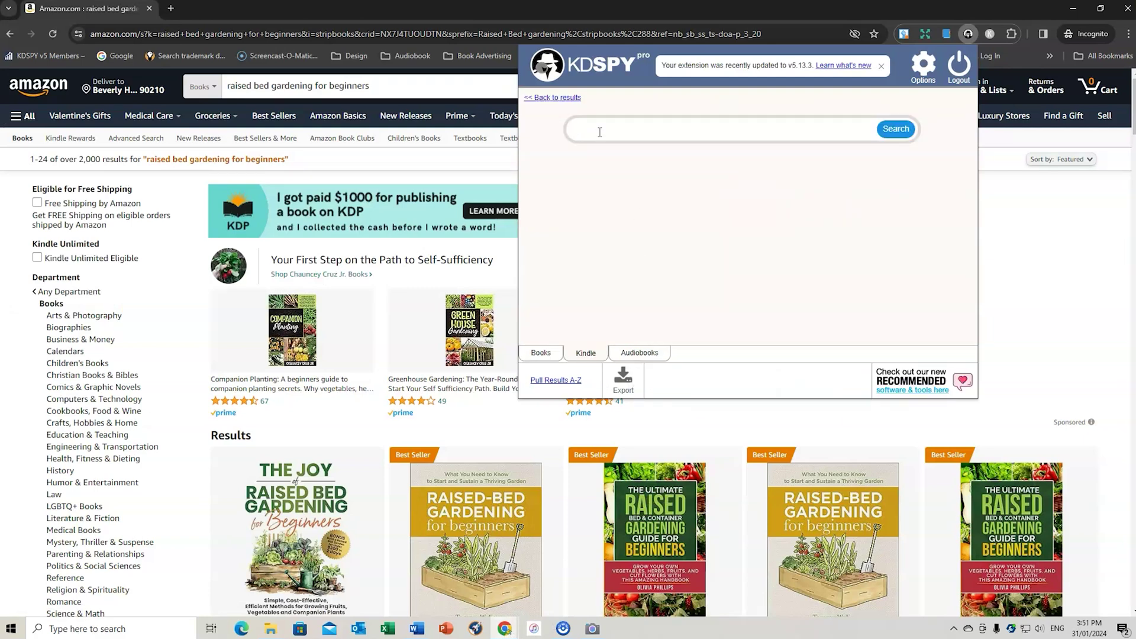
key(ctrl+v)
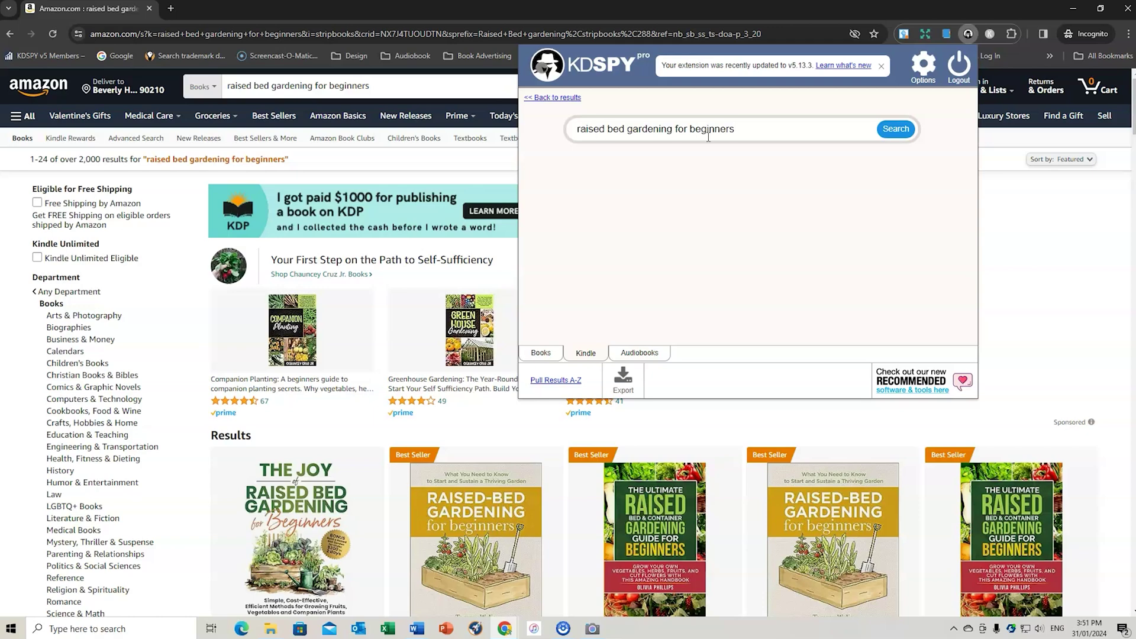
click(896, 130)
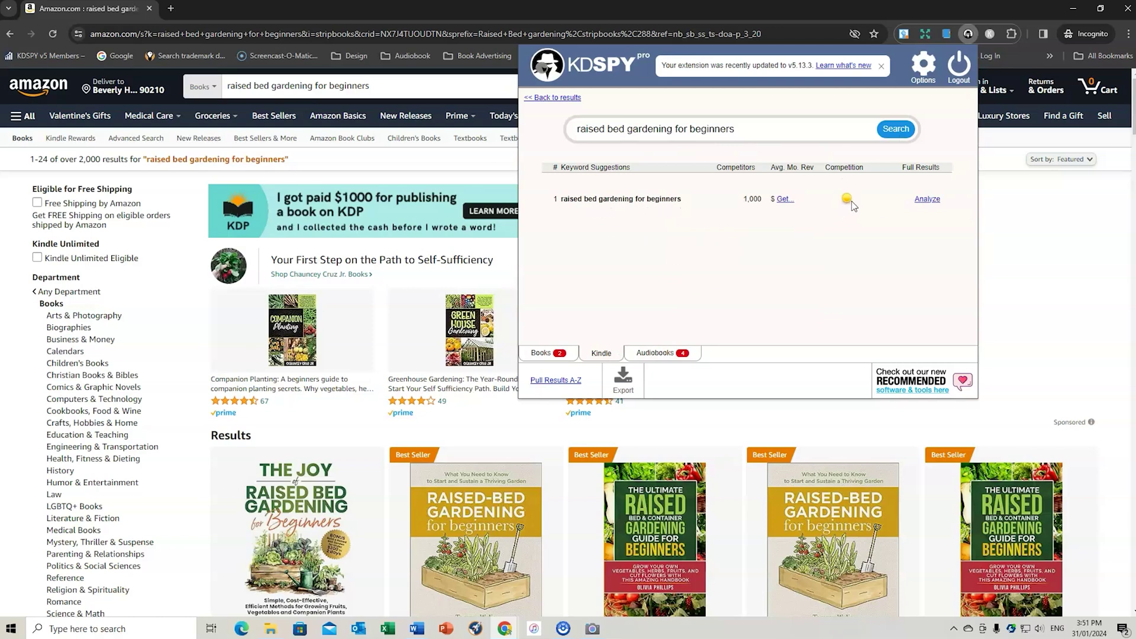
Analyze the keyword's Kindle results, sort by sales rank, exclude rows 14, 18 and 19, then sort by reviews.
click(926, 199)
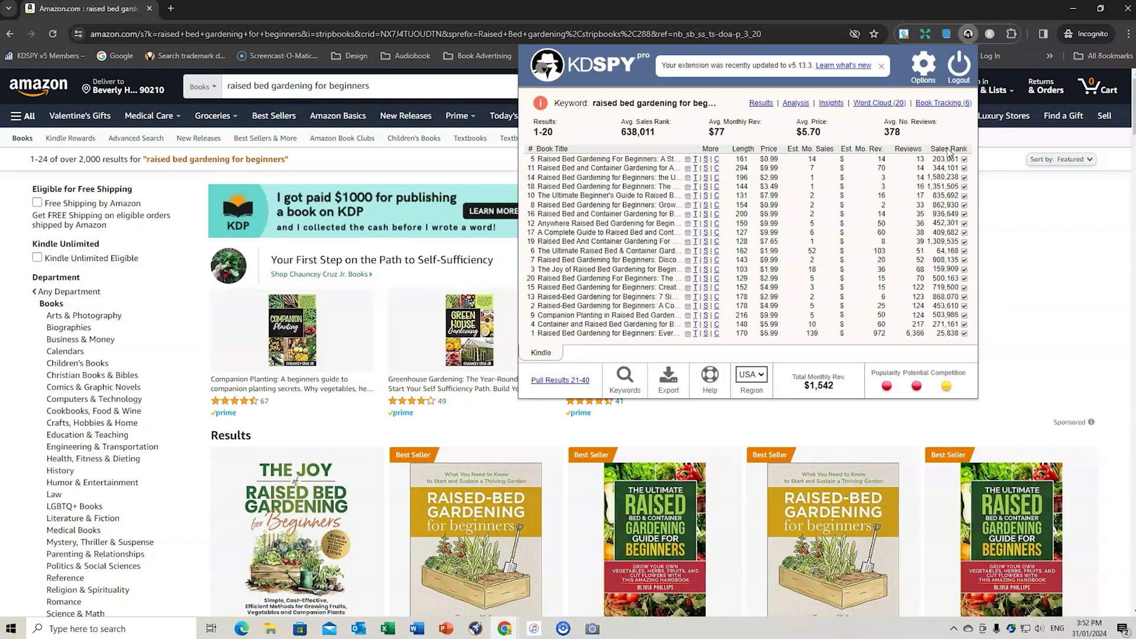
click(948, 149)
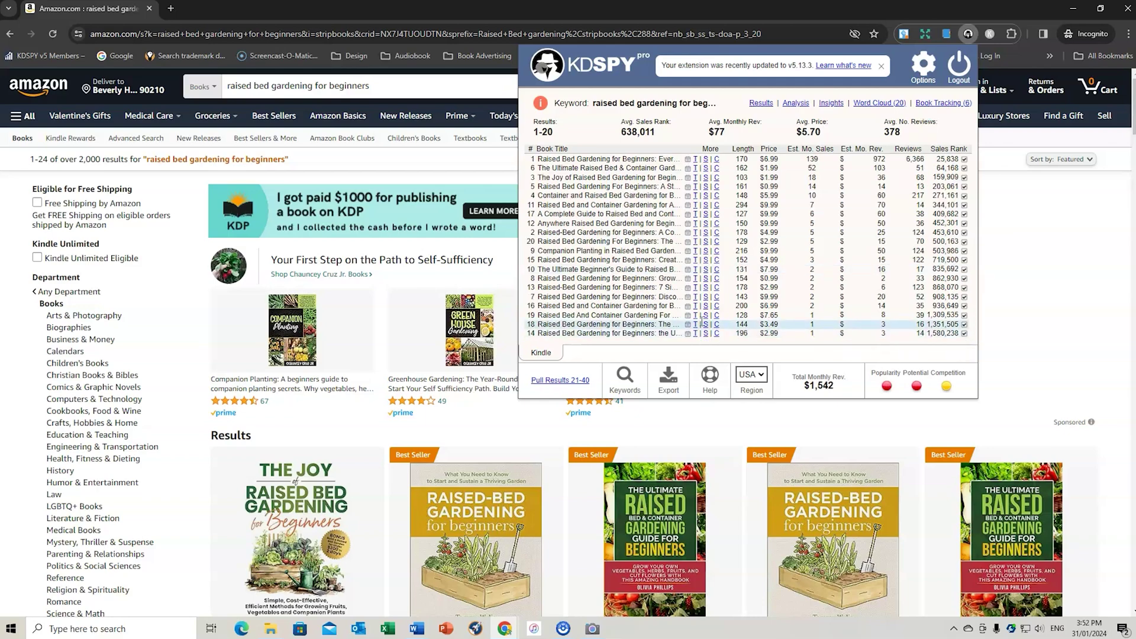
click(964, 334)
click(965, 324)
click(965, 315)
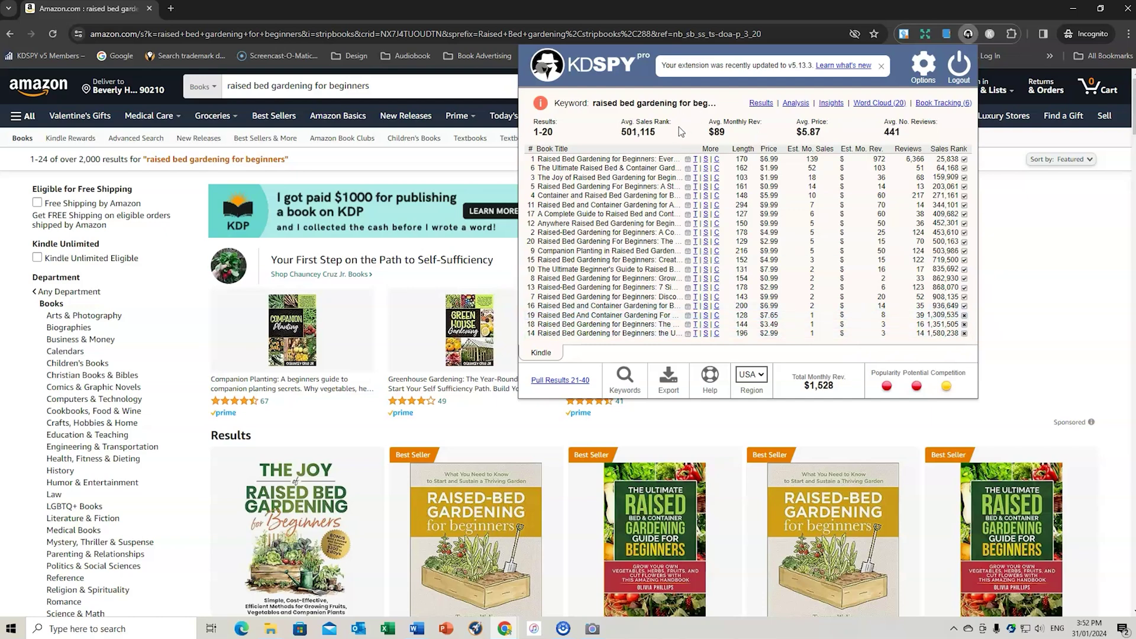
click(910, 153)
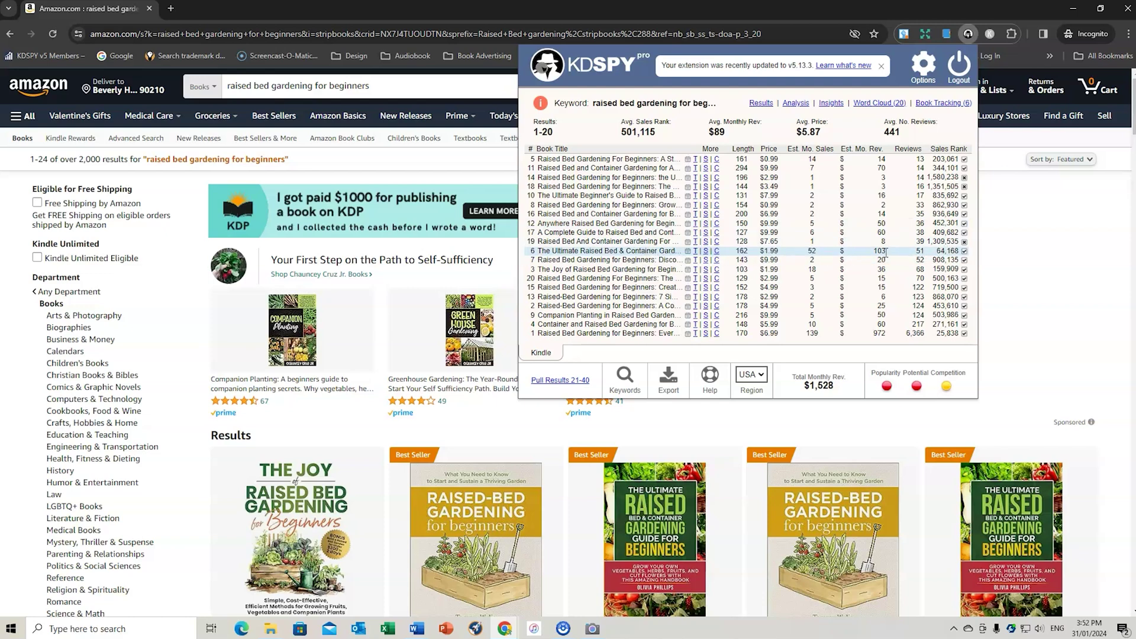
Track the sales rank of The Ultimate Raised Bed guide from row 6 and return to results.
click(696, 253)
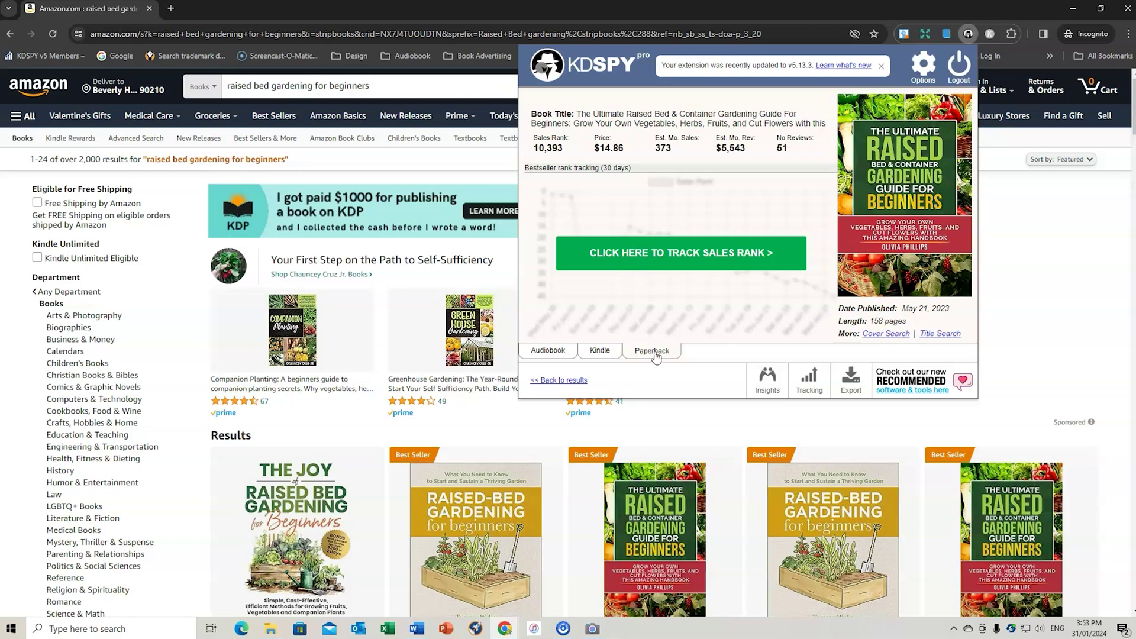
click(662, 257)
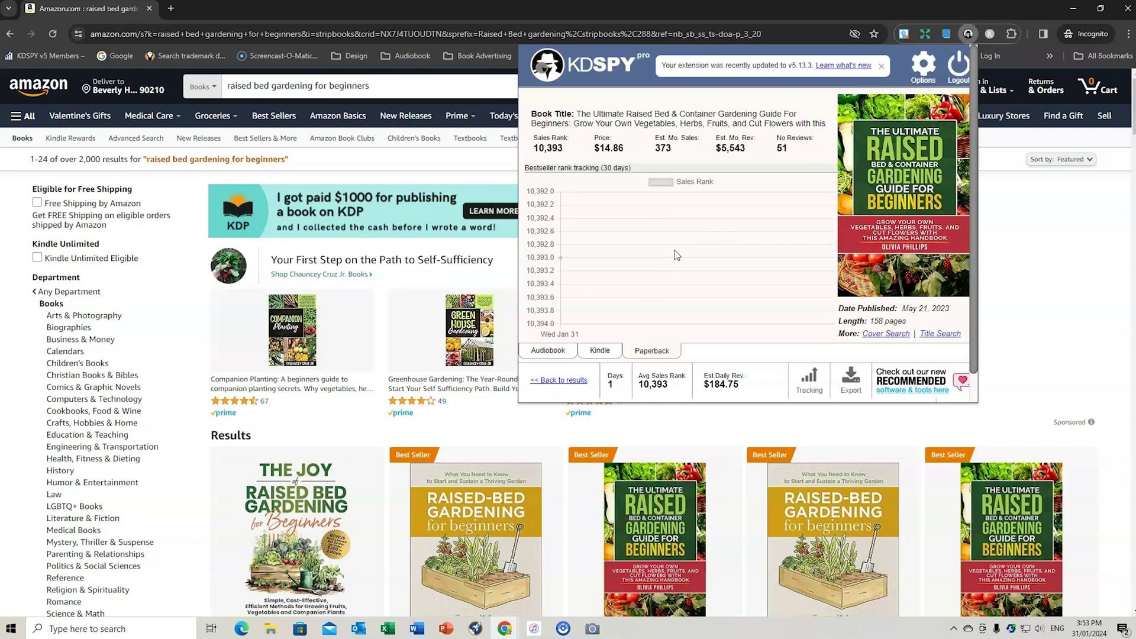
click(570, 381)
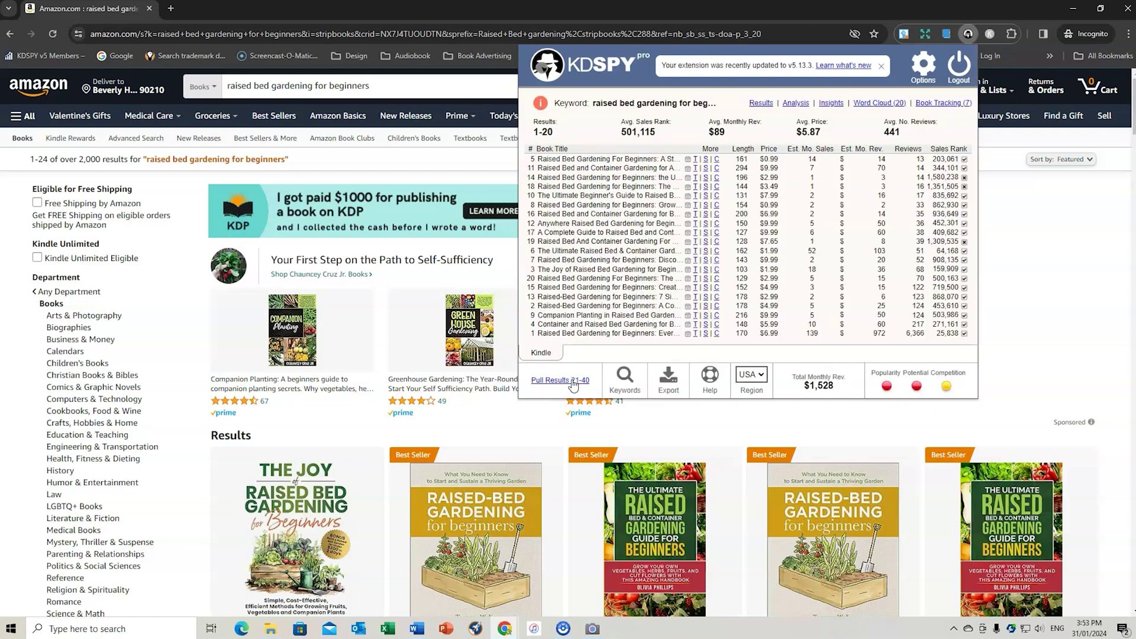
Remove the duplicate Ultimate Raised Bed guide entry from tracked books, leaving six, and go back.
click(945, 102)
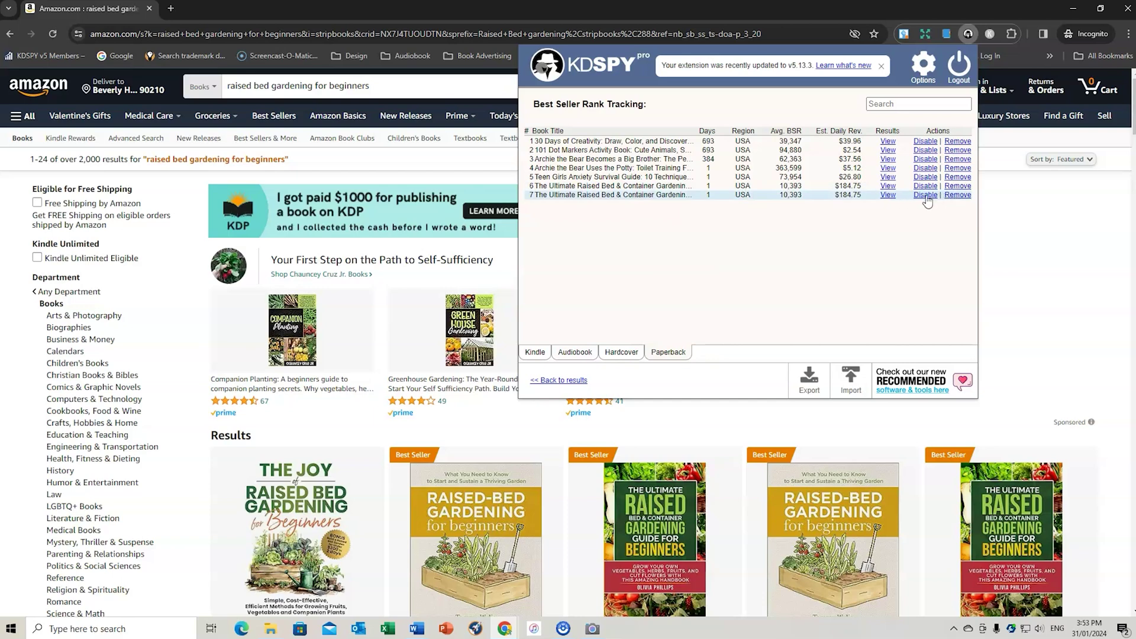
click(957, 196)
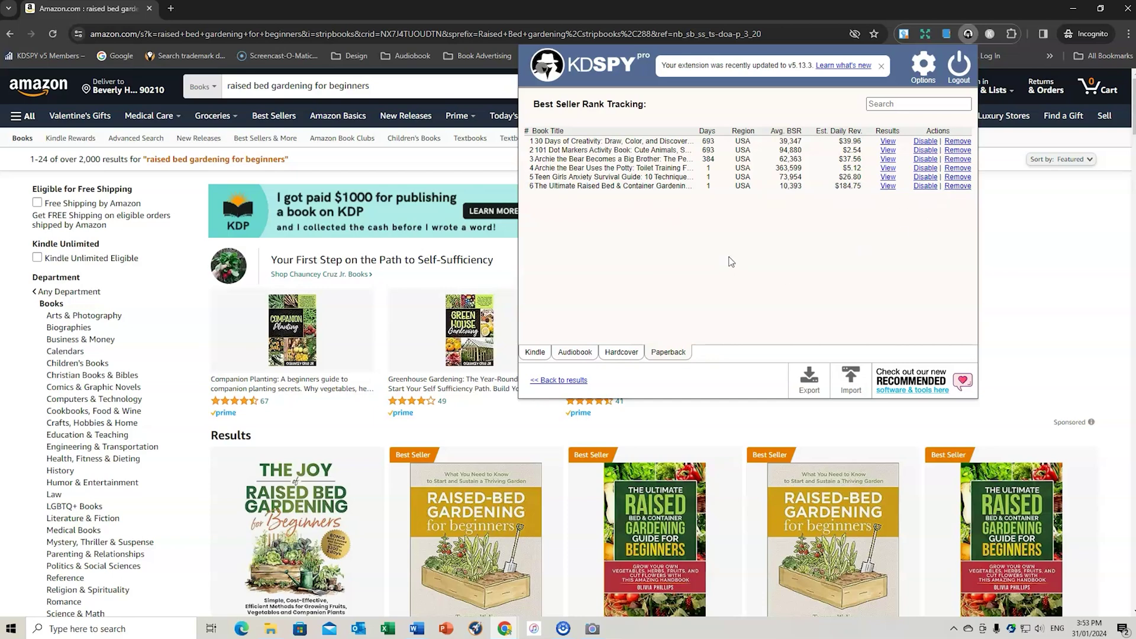
click(571, 380)
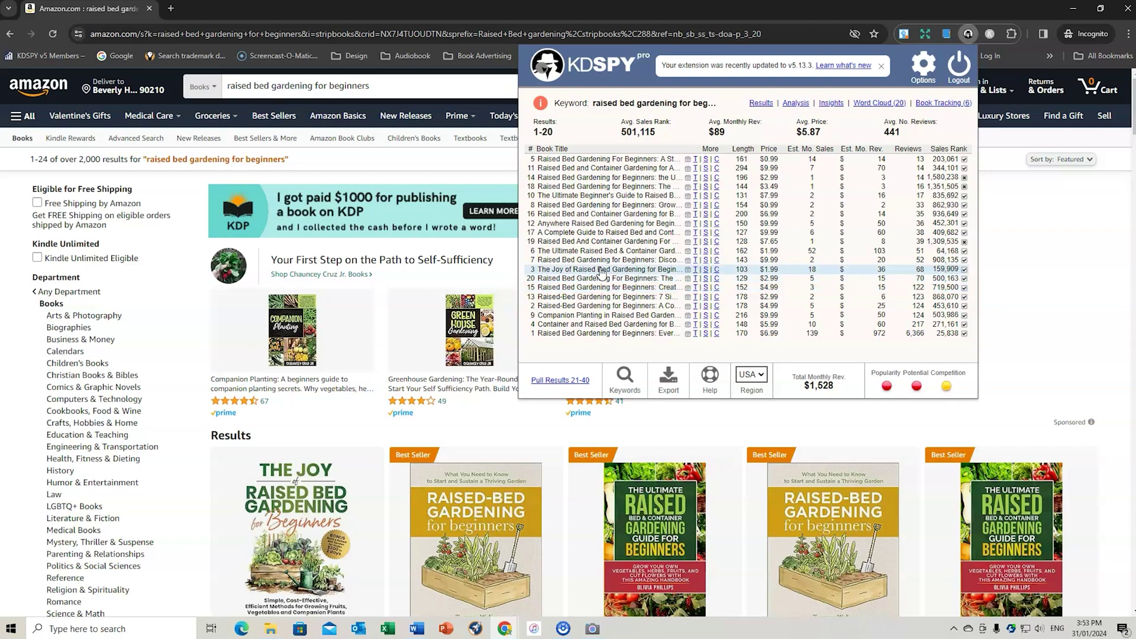
Track The Joy of Raised Bed Gardening for Beginners (29,733 sales rank) from row 3, then return to results.
mouse_move(695, 273)
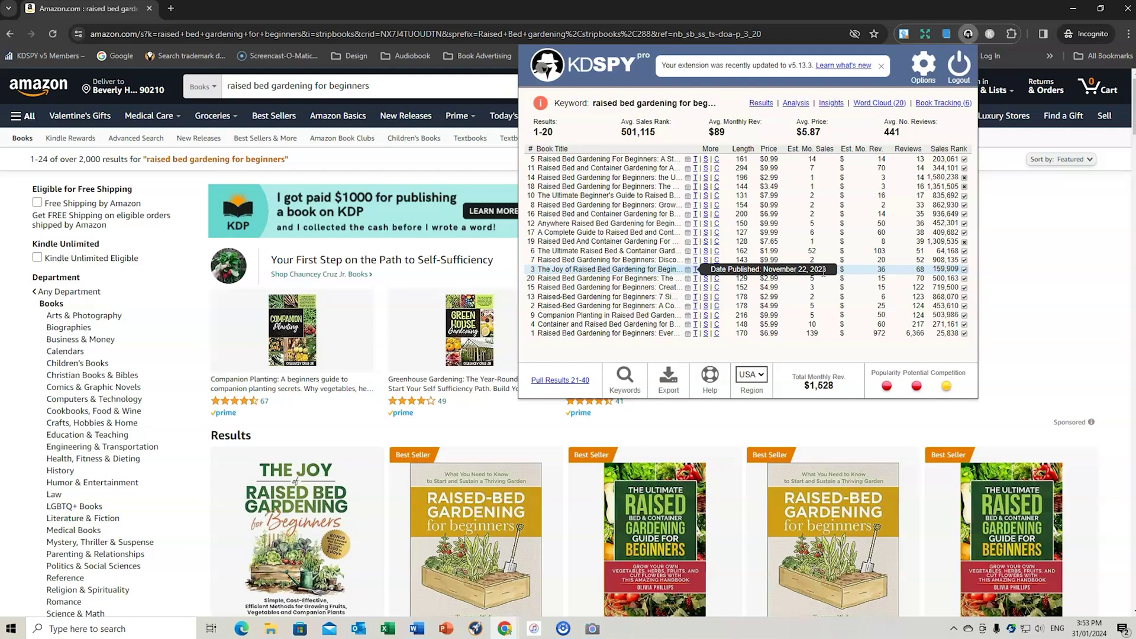
click(696, 271)
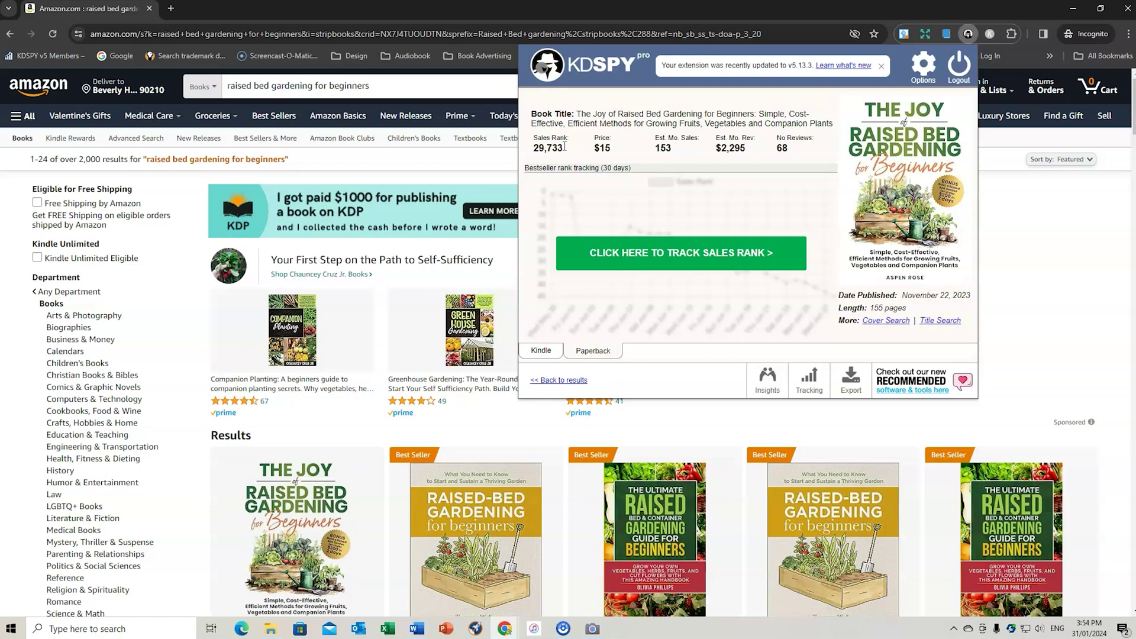
click(682, 255)
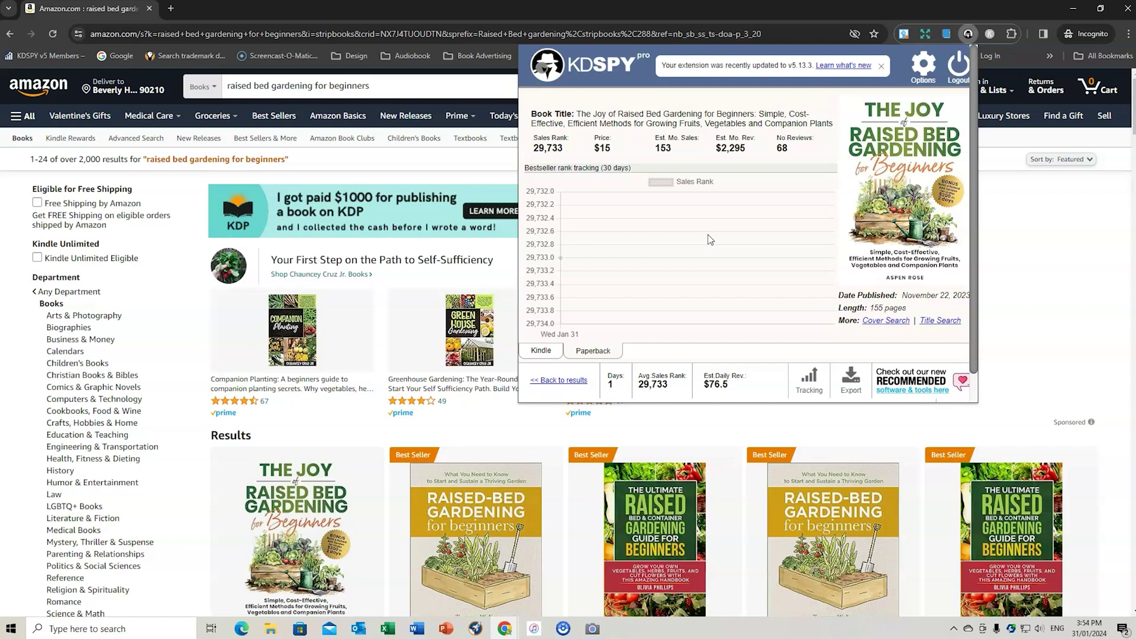
click(560, 381)
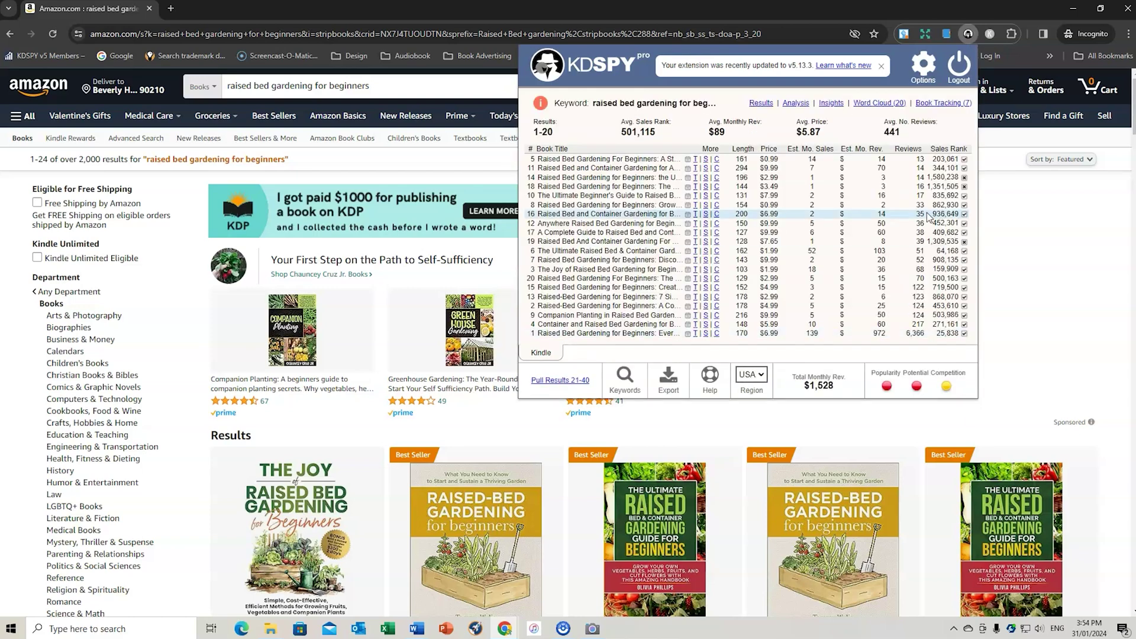